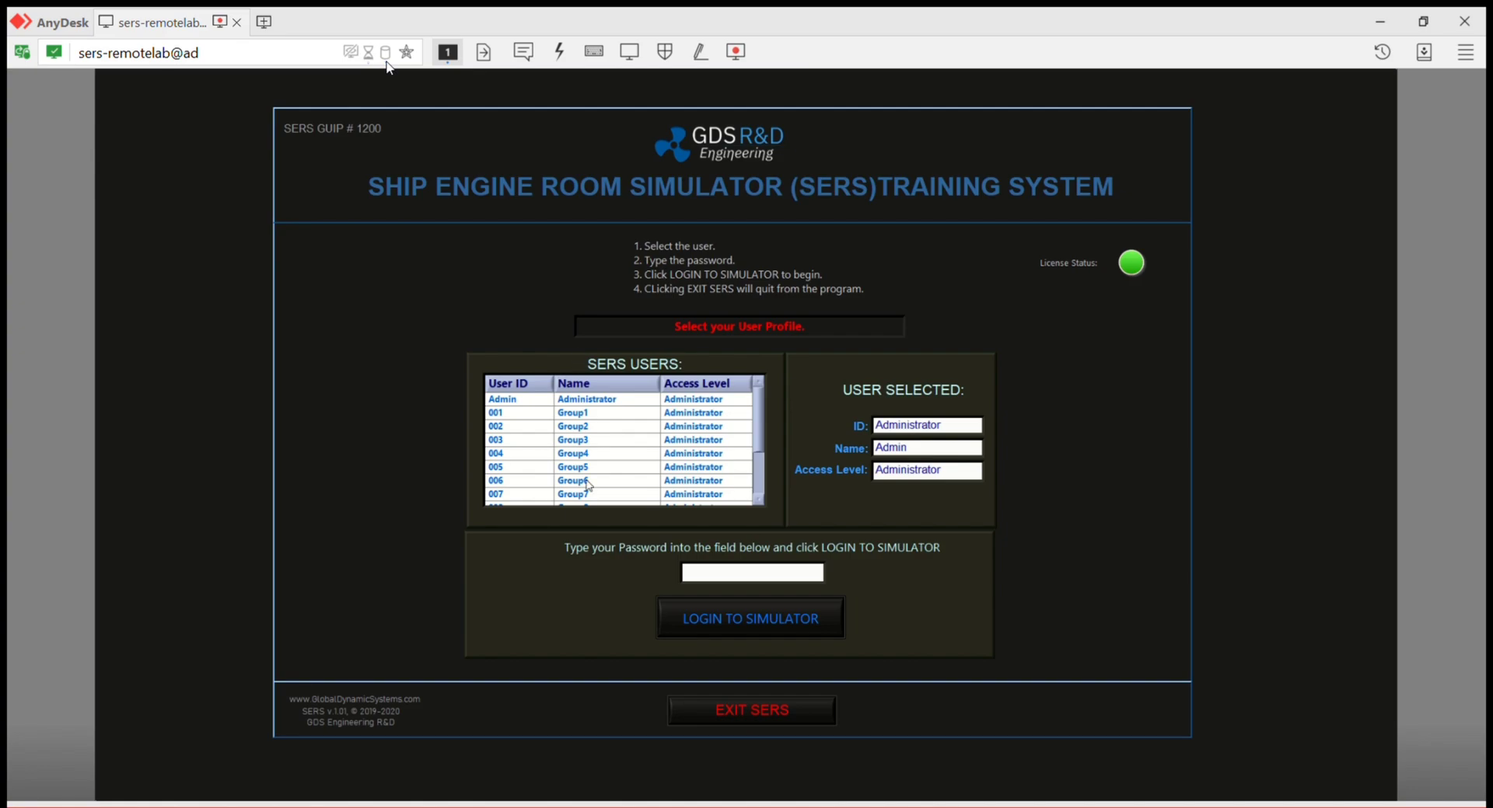
Log in to the simulator as the Group3 user and start SERS
click(586, 442)
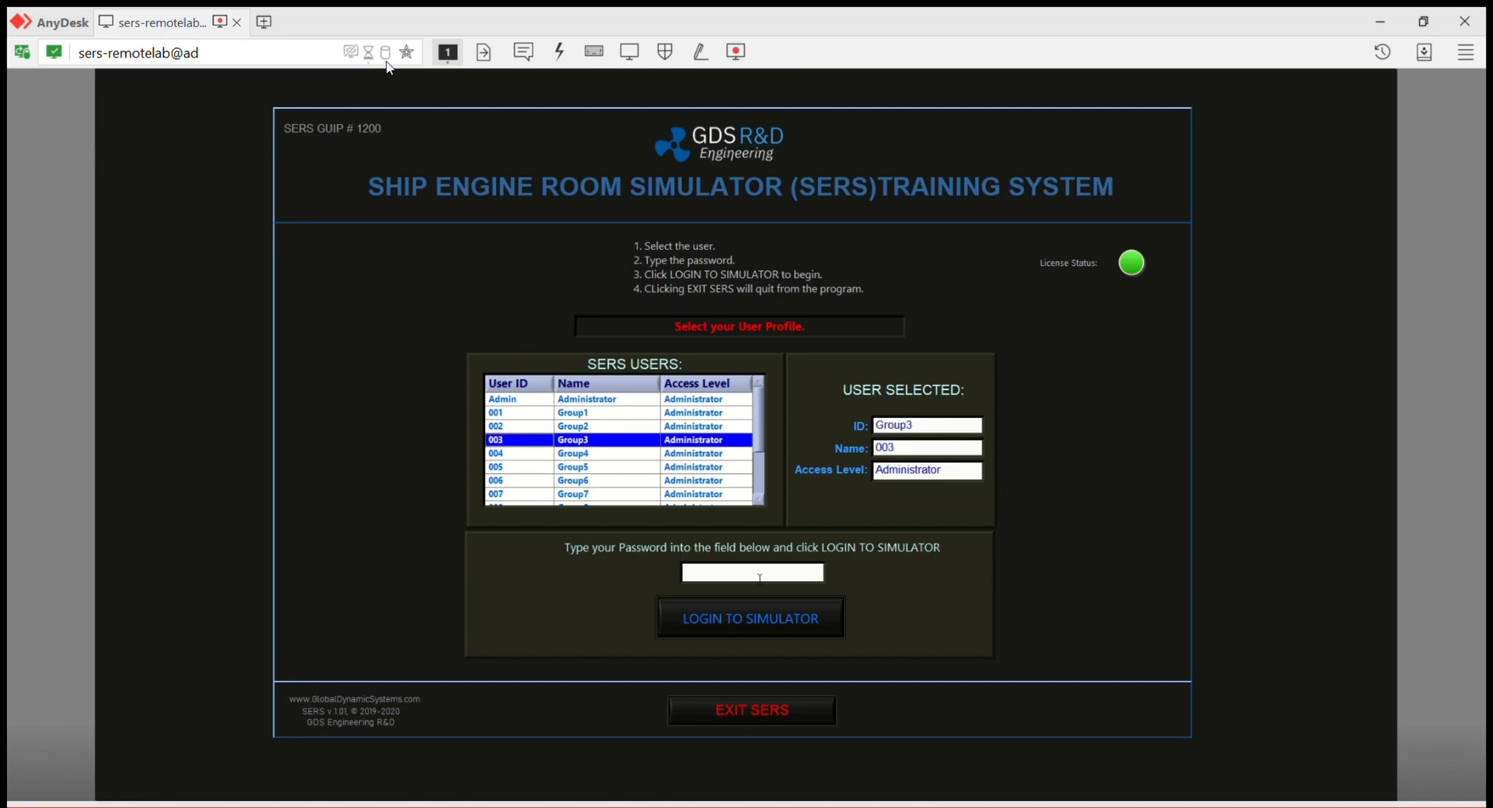
click(775, 621)
click(818, 504)
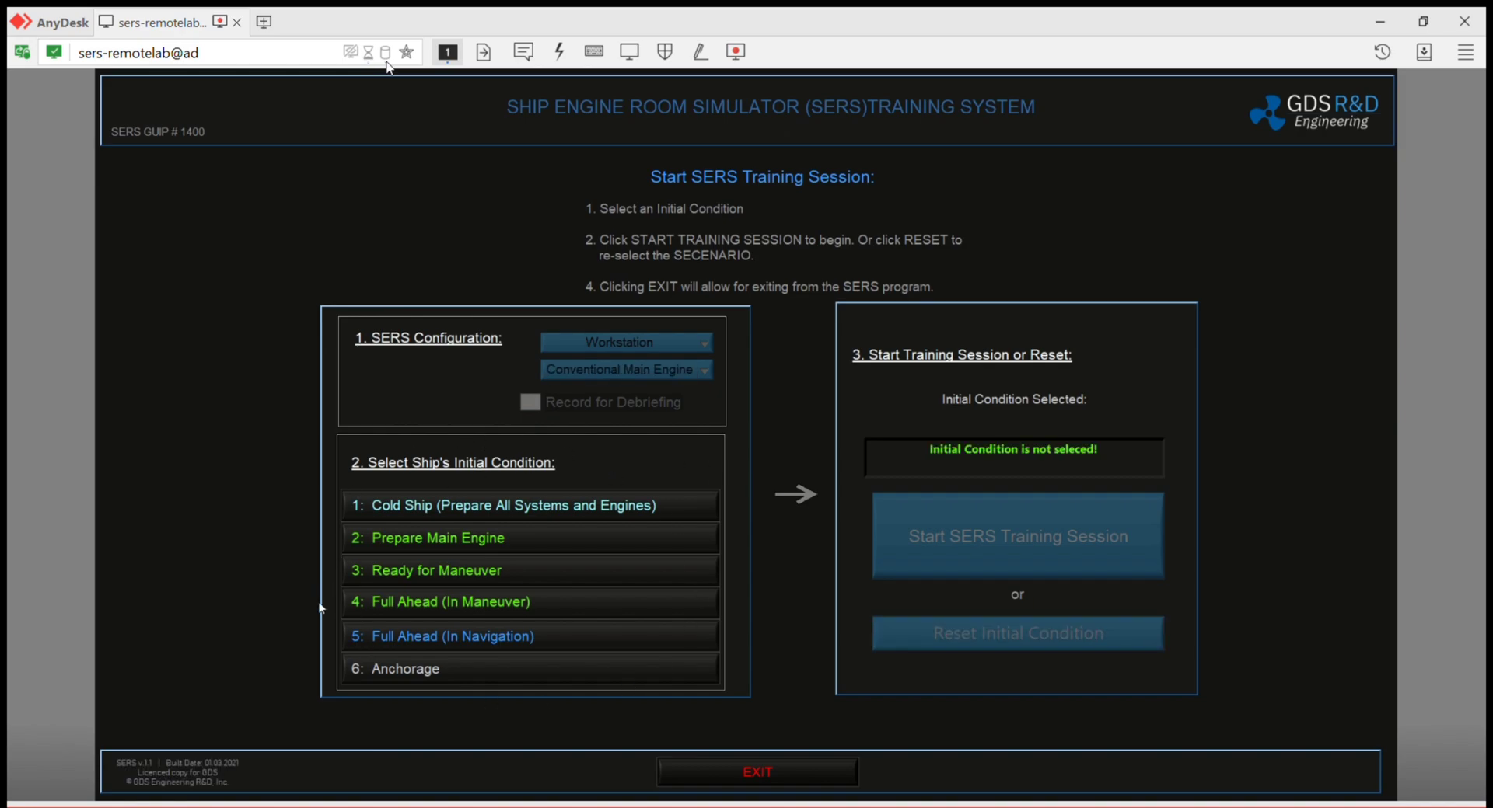
Start a training session from initial condition 4: Full Ahead (In Maneuver)
click(483, 600)
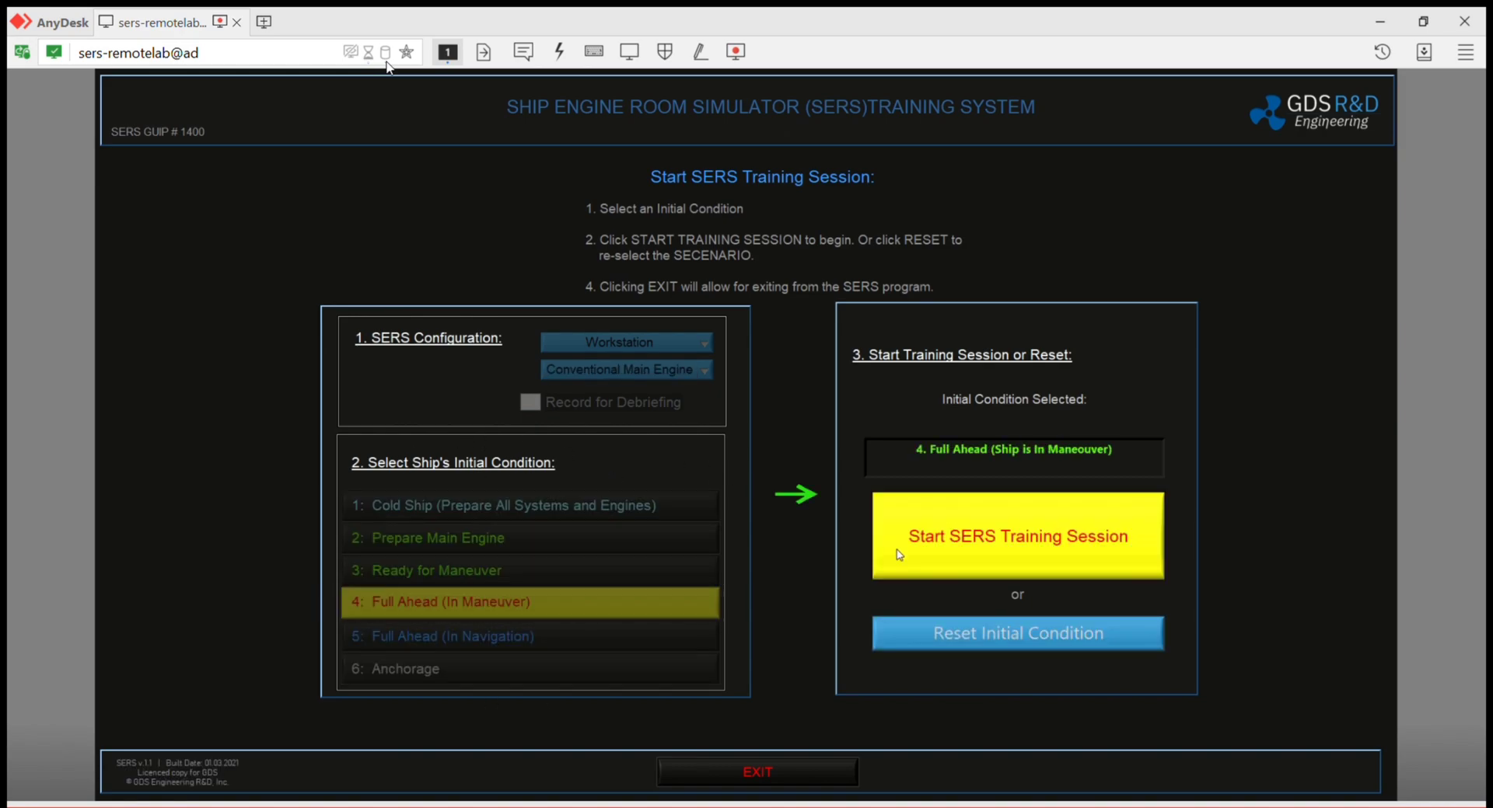
click(927, 553)
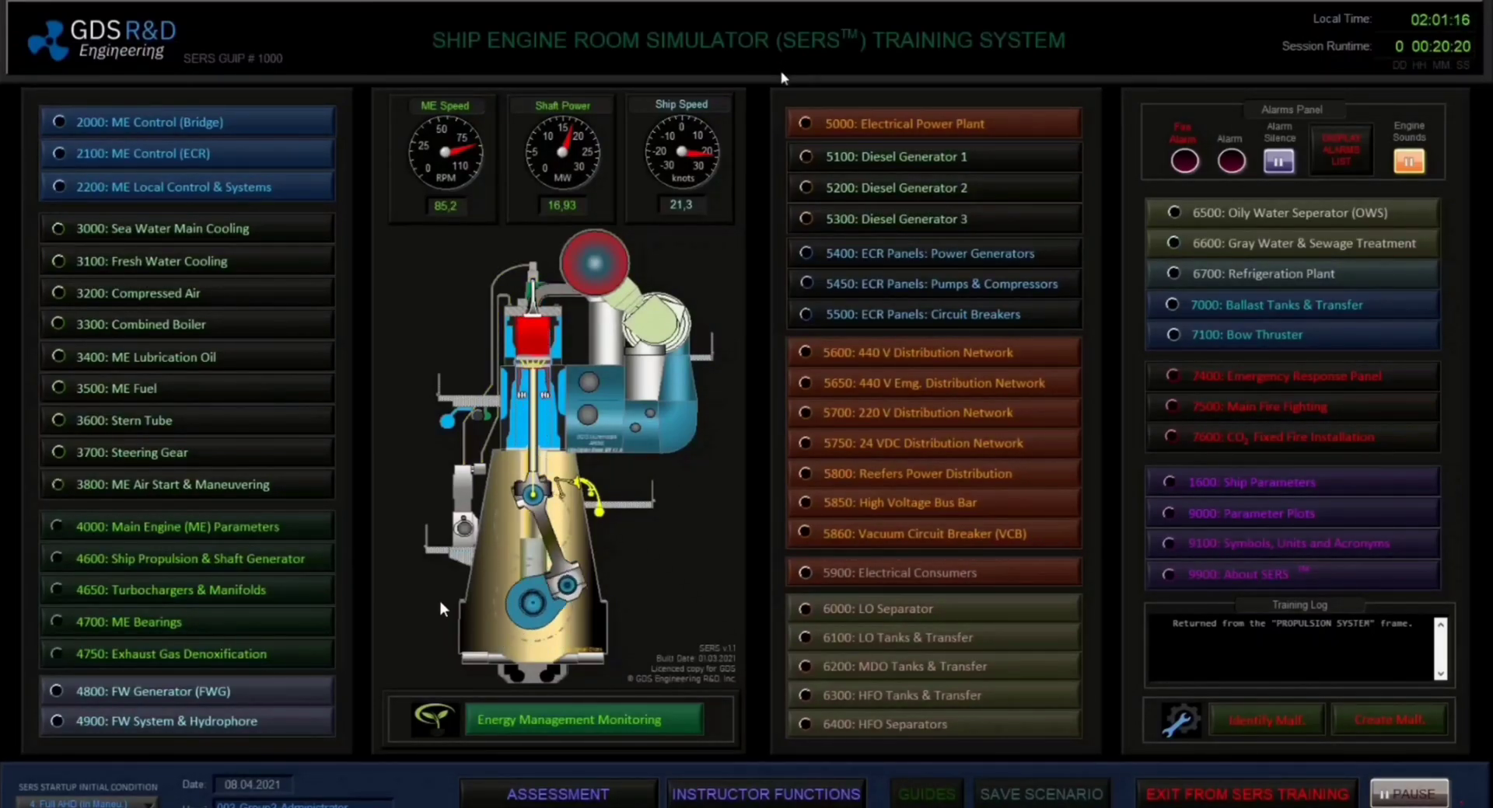
Check the weather condition options on the 1600 Ship Parameters page
click(1259, 483)
click(751, 150)
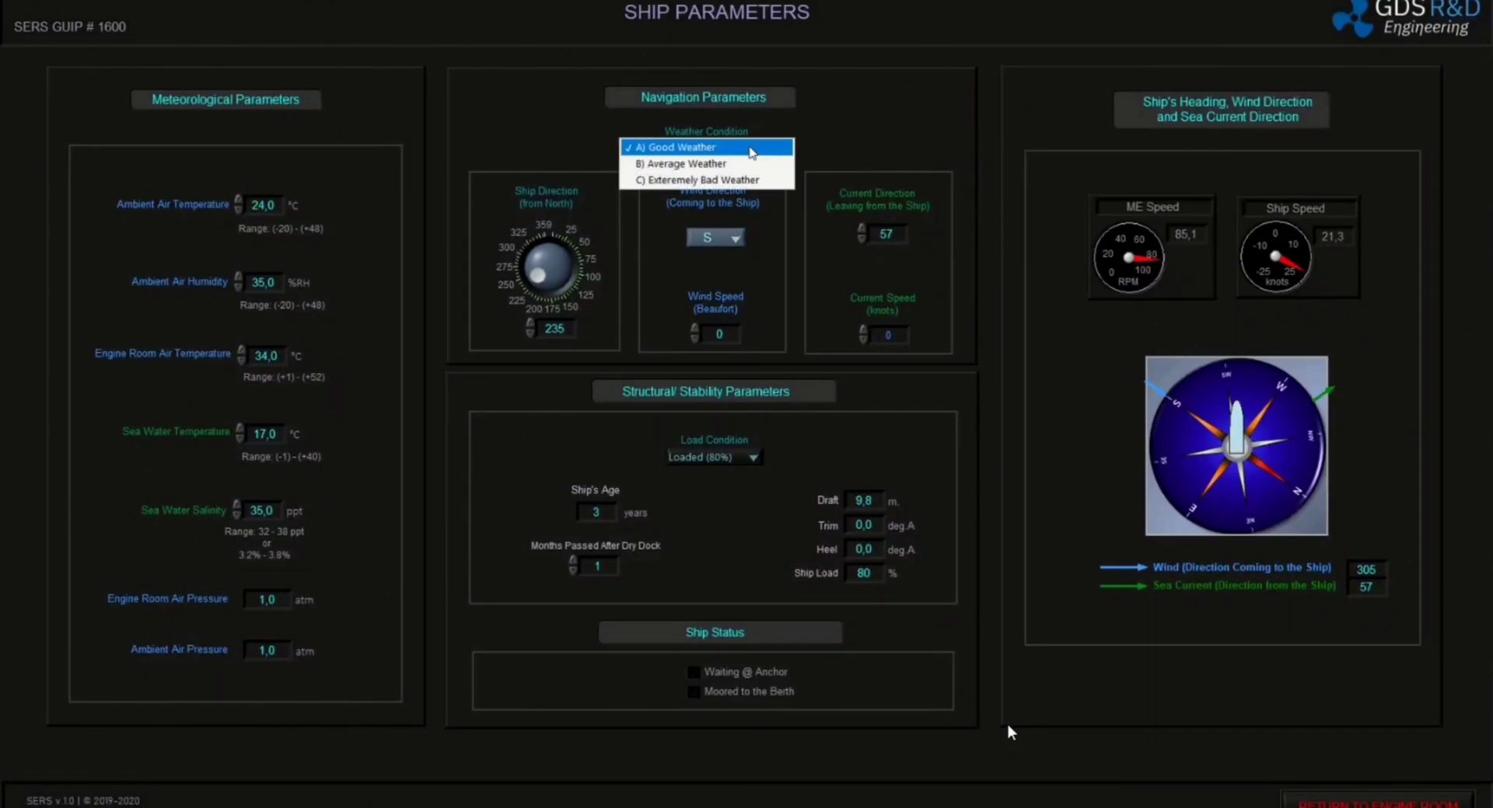
click(911, 88)
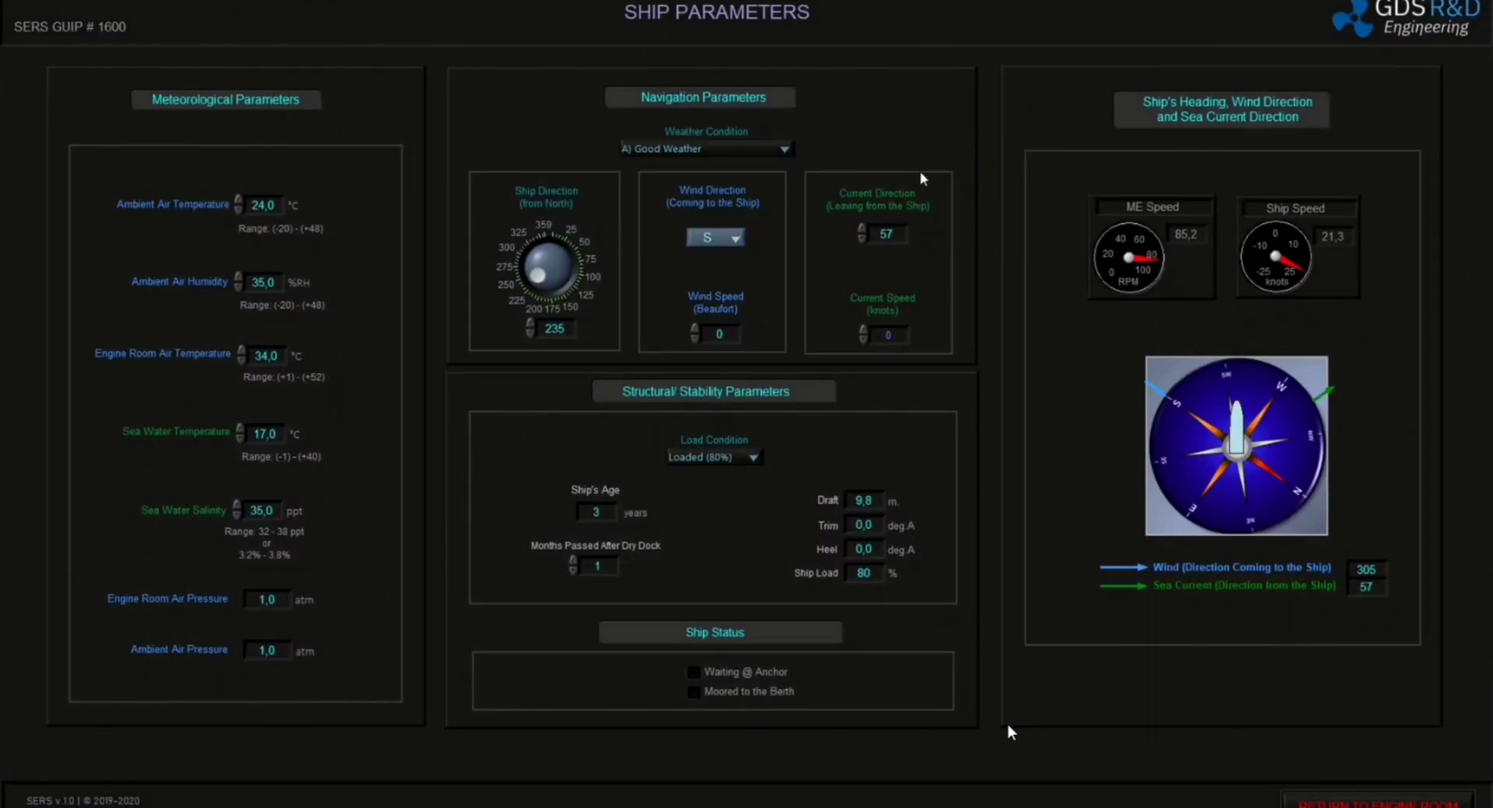
click(1337, 801)
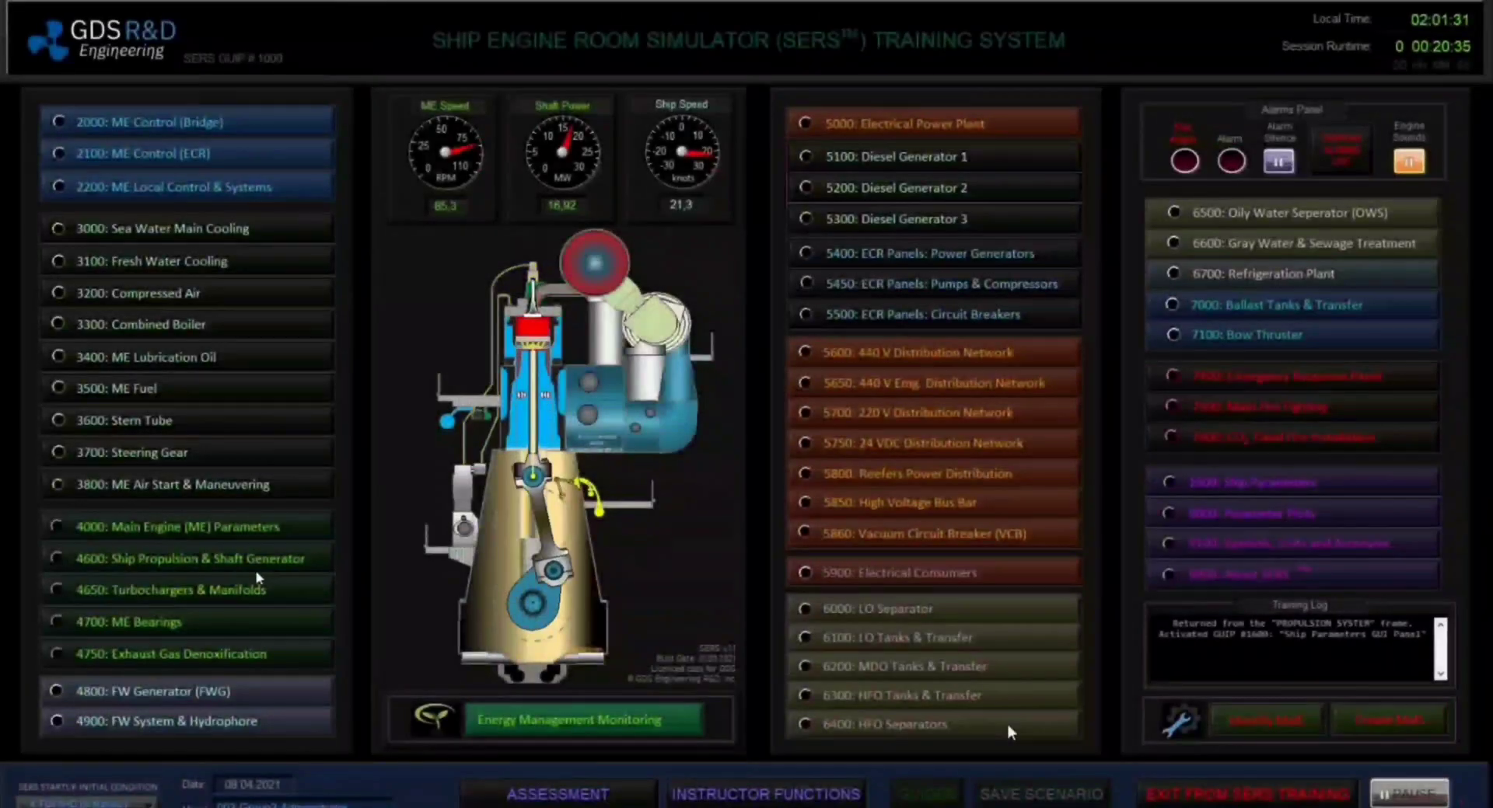
Review the wind speed and direction on the Ship Propulsion & Shaft Generator page
click(268, 563)
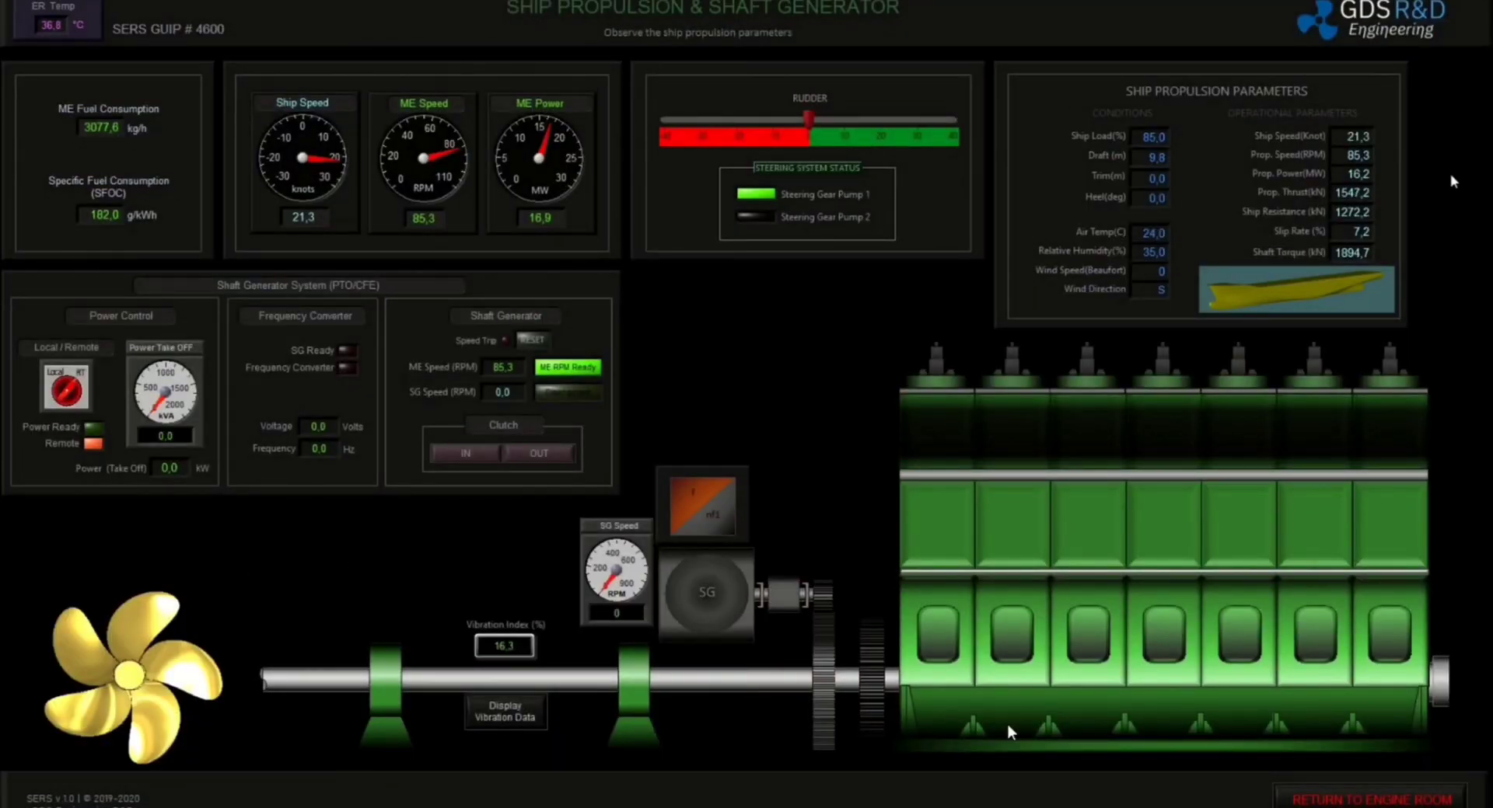
drag(1024, 267, 1192, 306)
click(1335, 800)
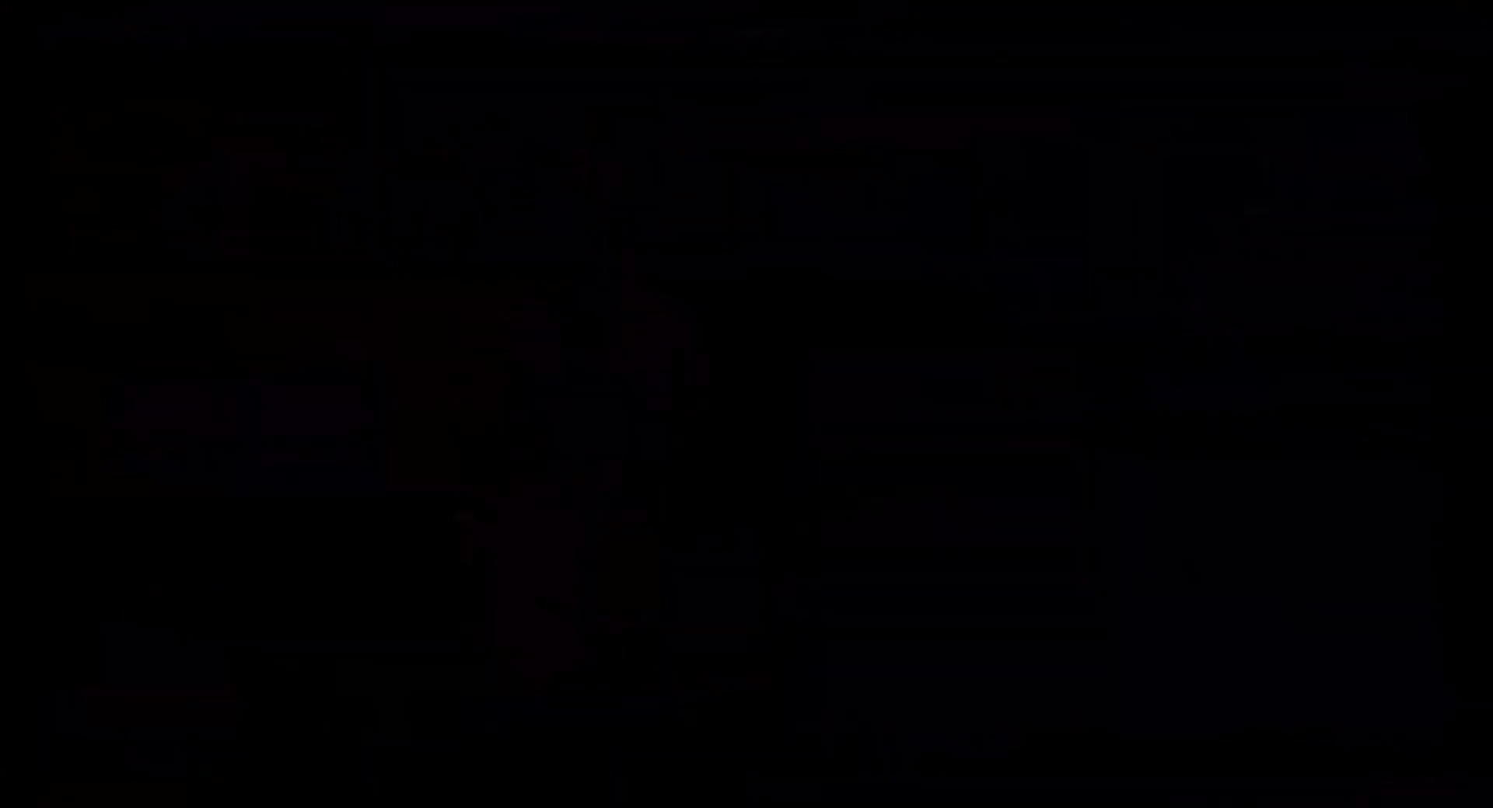
Review the Main Engine Processes page, then bring up Graphs and Plots
click(130, 529)
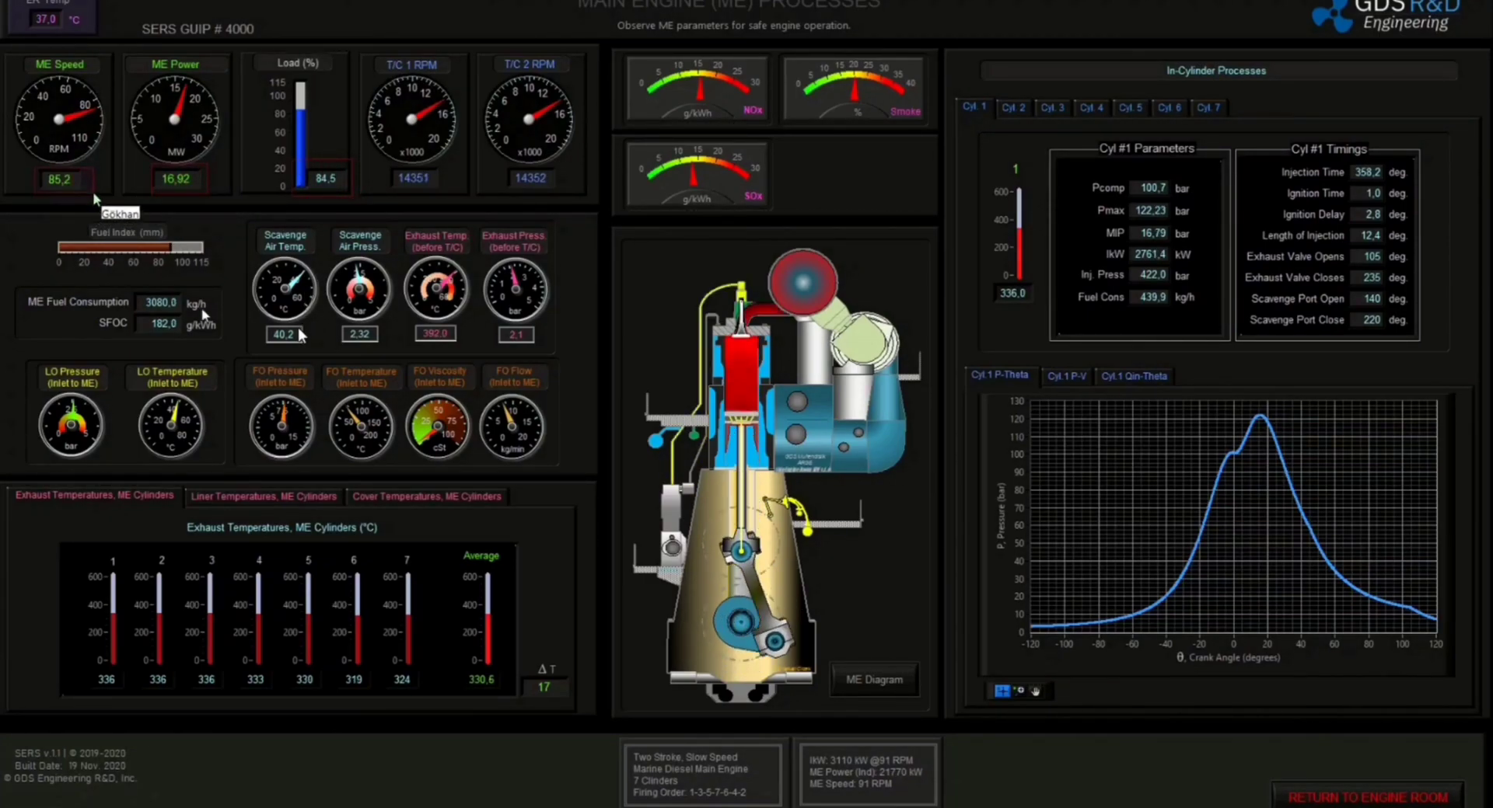
click(1368, 797)
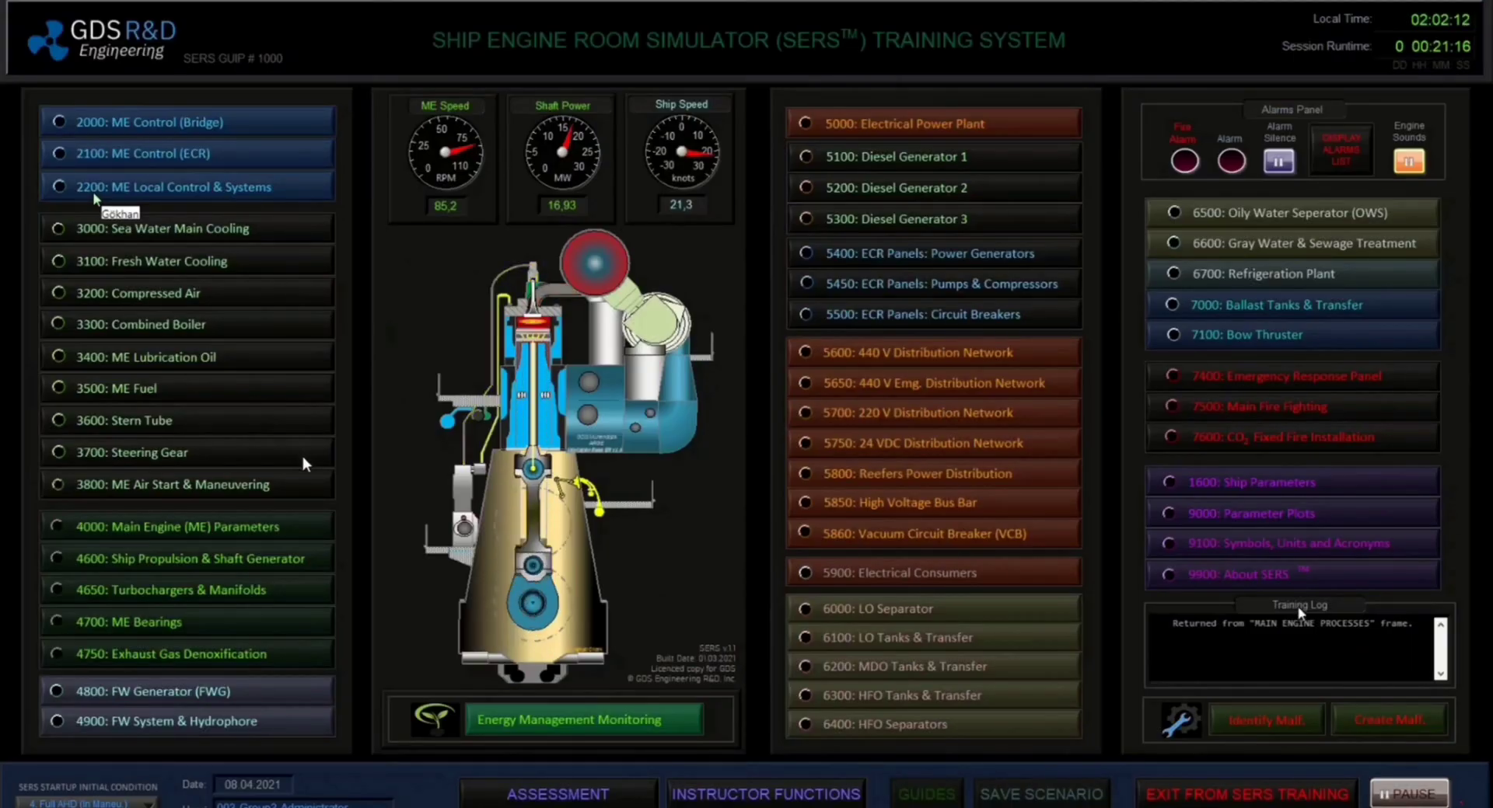
click(1184, 523)
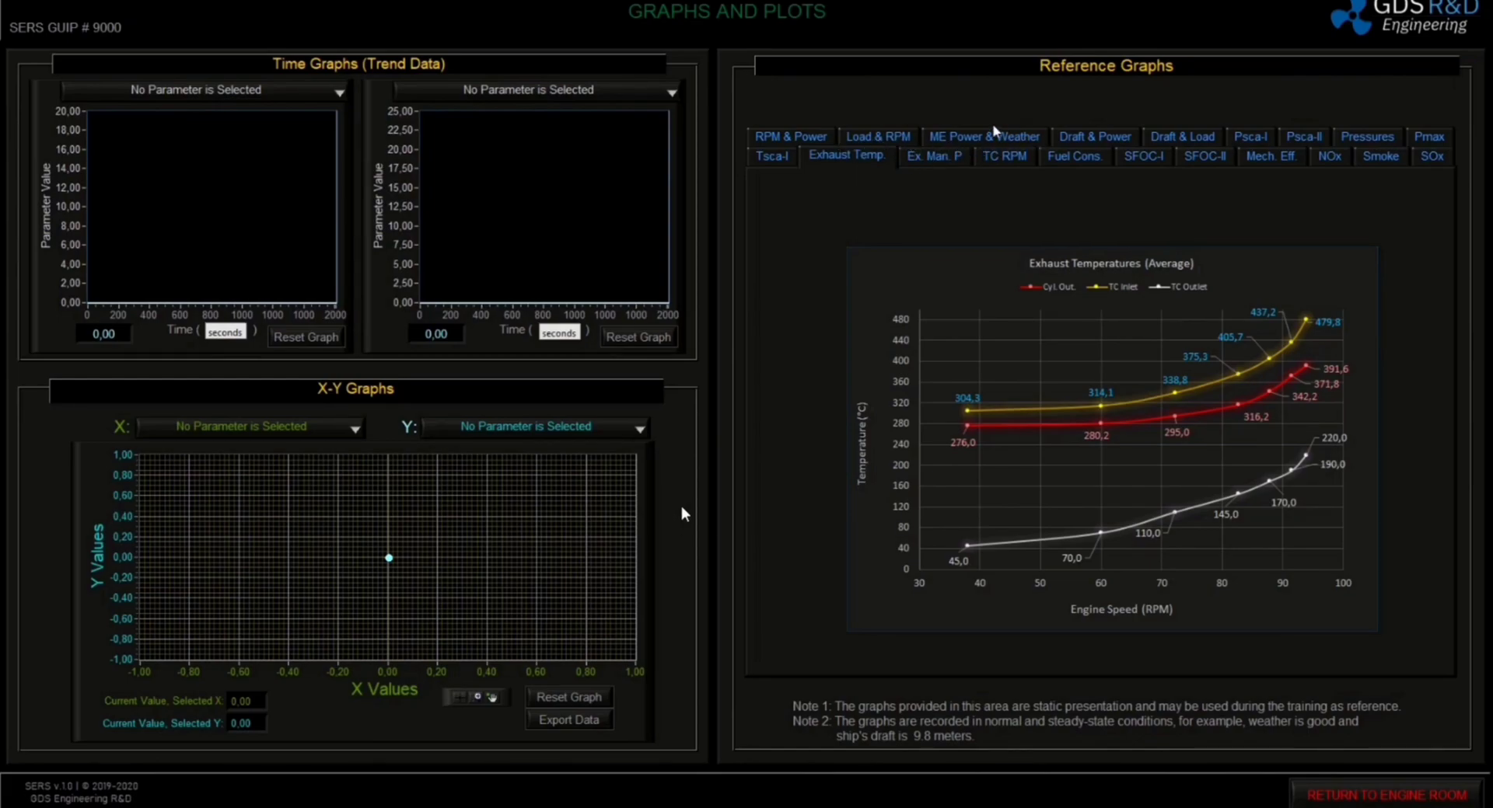
Show the ME Power & Weather chart and plot ME Speed (RPM) against ME Shaft Power (MW)
click(989, 144)
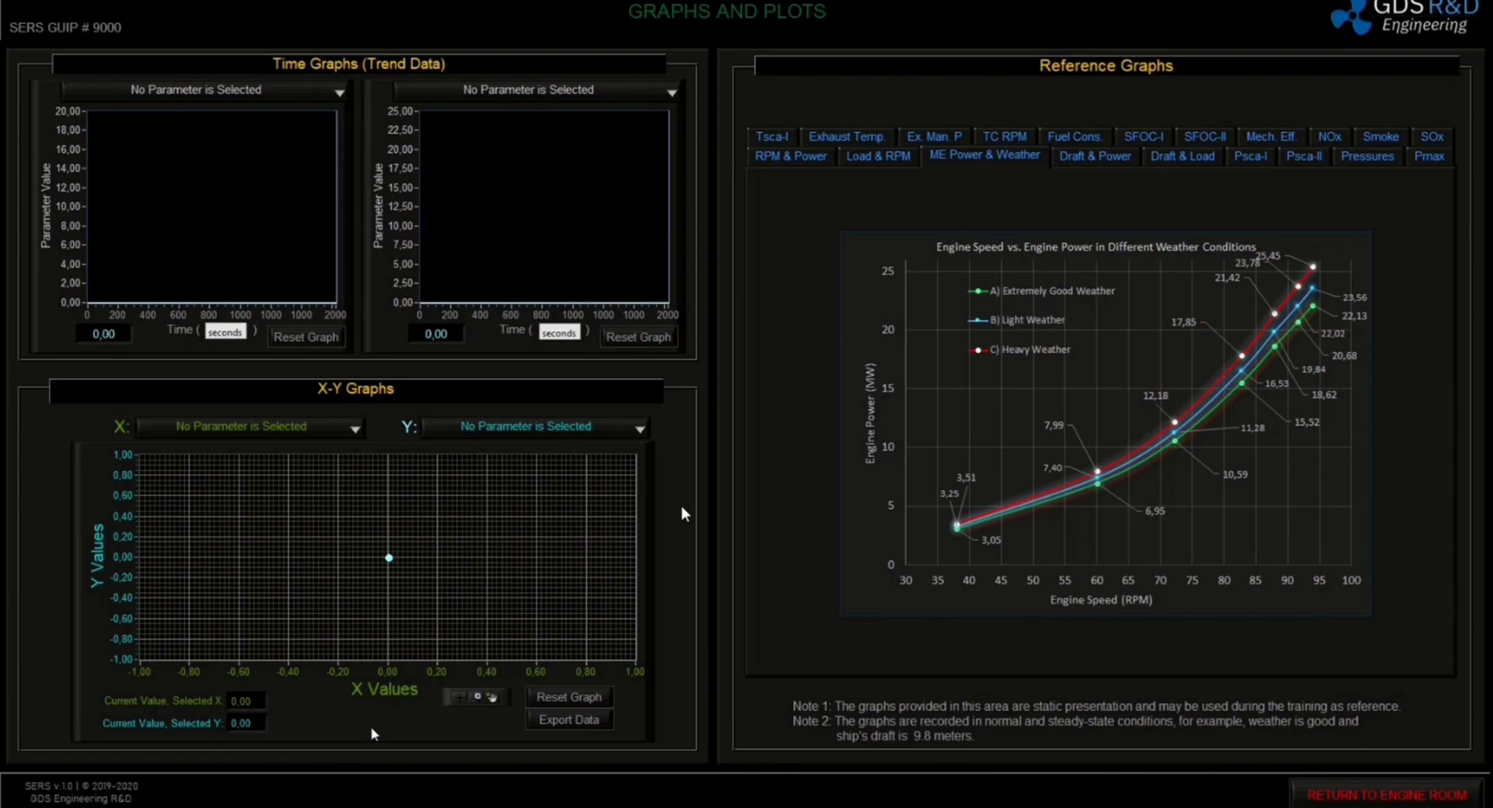
click(352, 430)
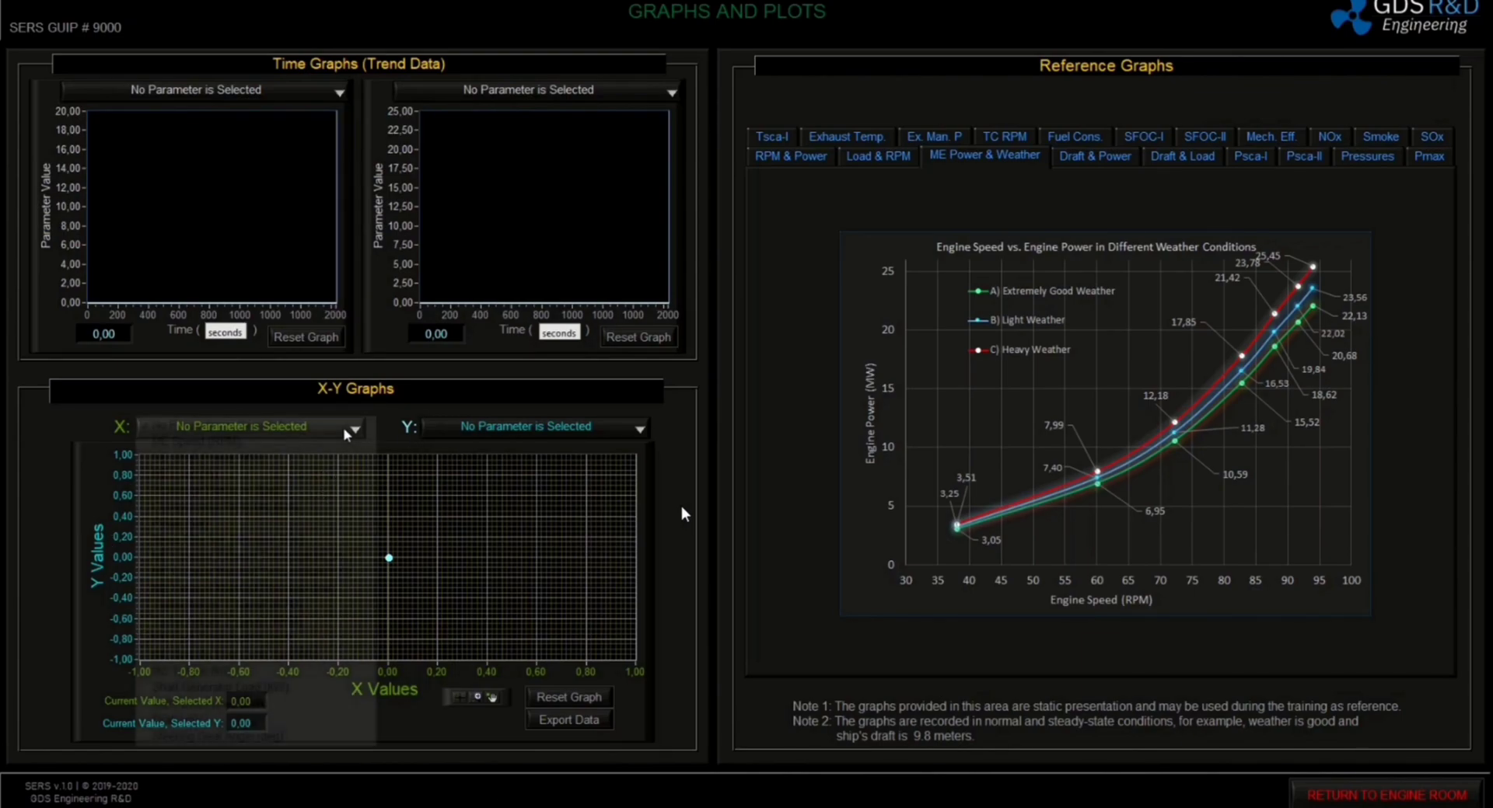
click(292, 441)
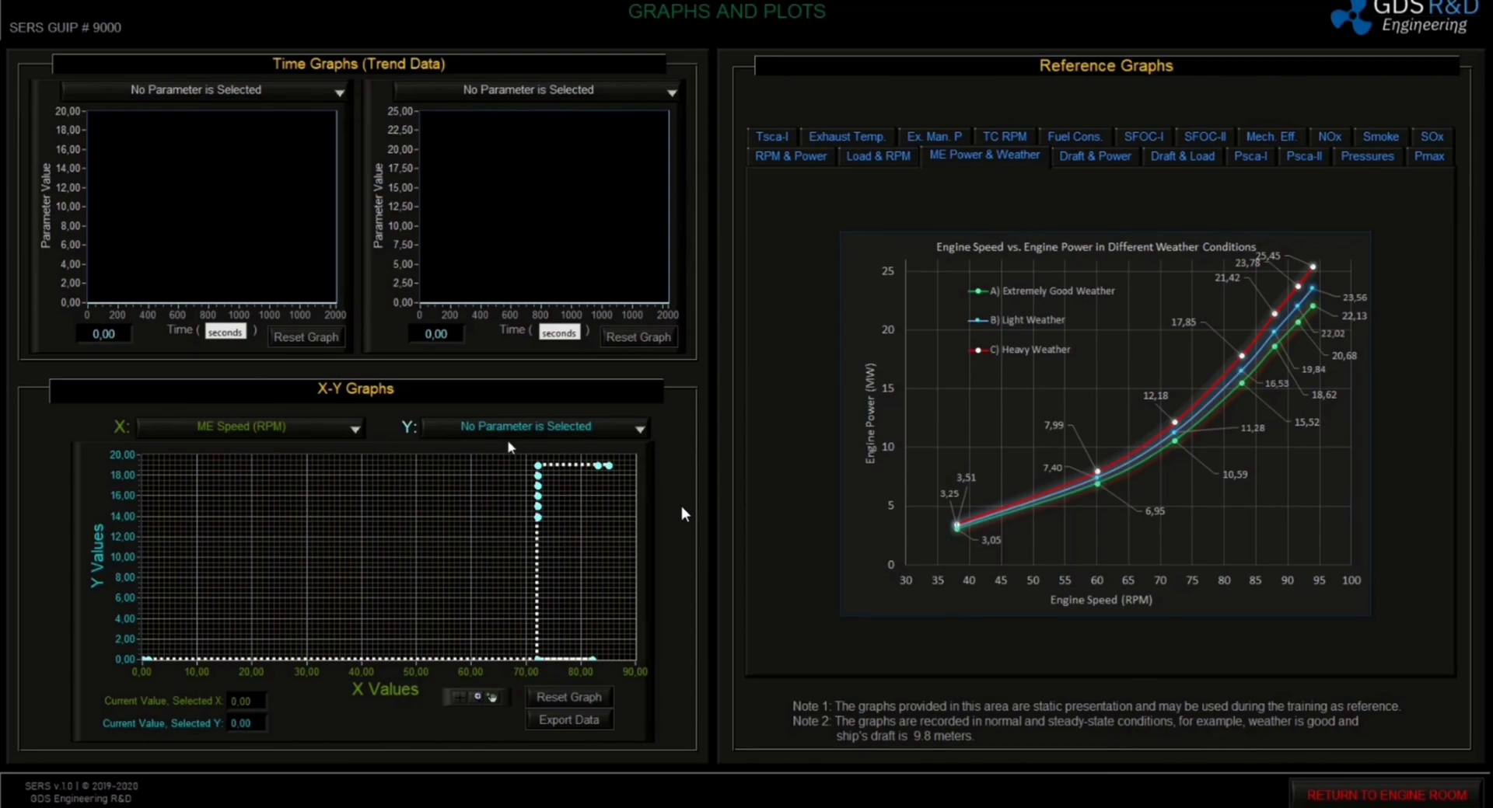
click(532, 431)
click(517, 458)
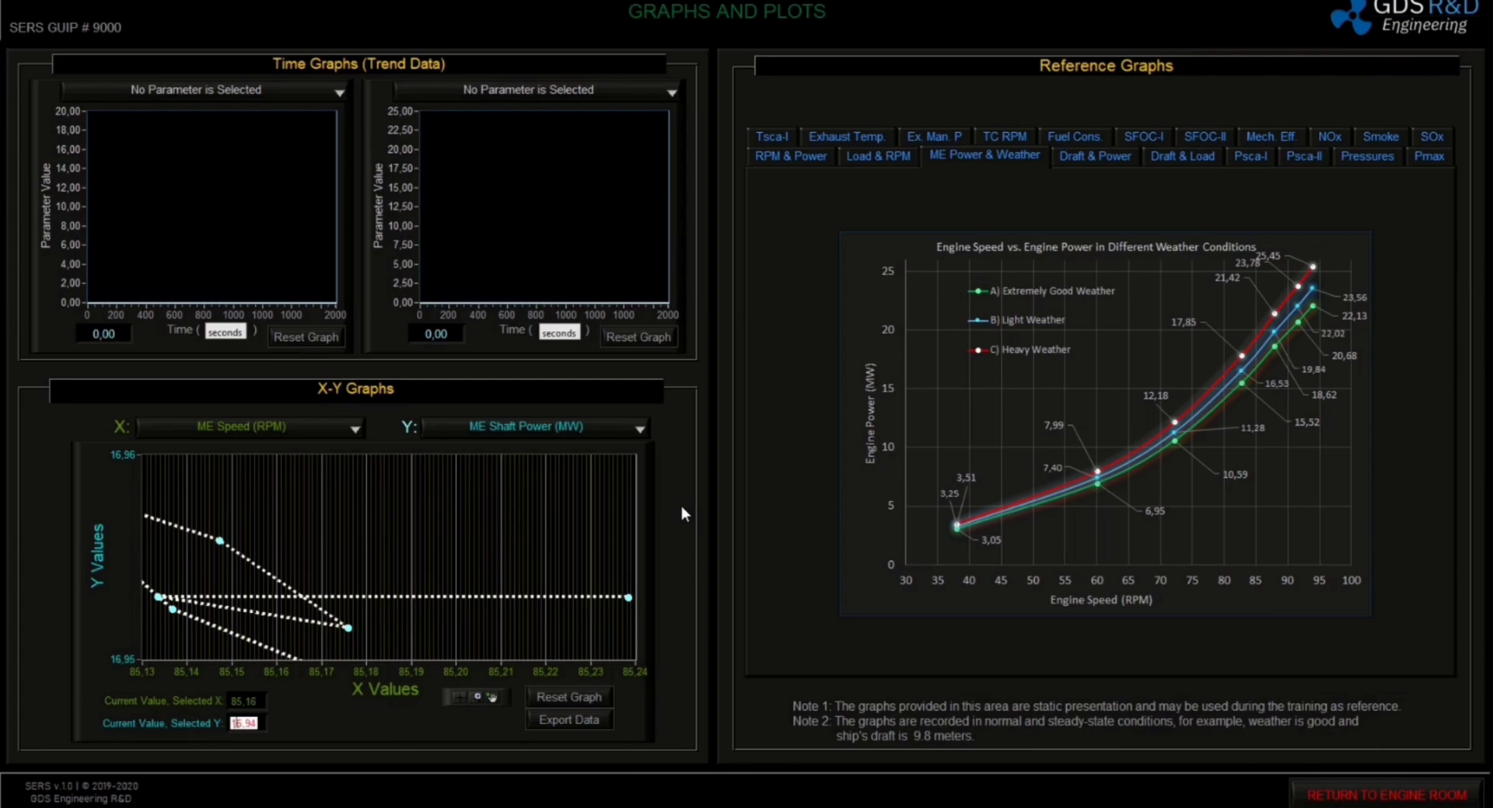
Set the X-Y graph's Y axis range to 15–20
double_click(123, 659)
text(15)
key(Return)
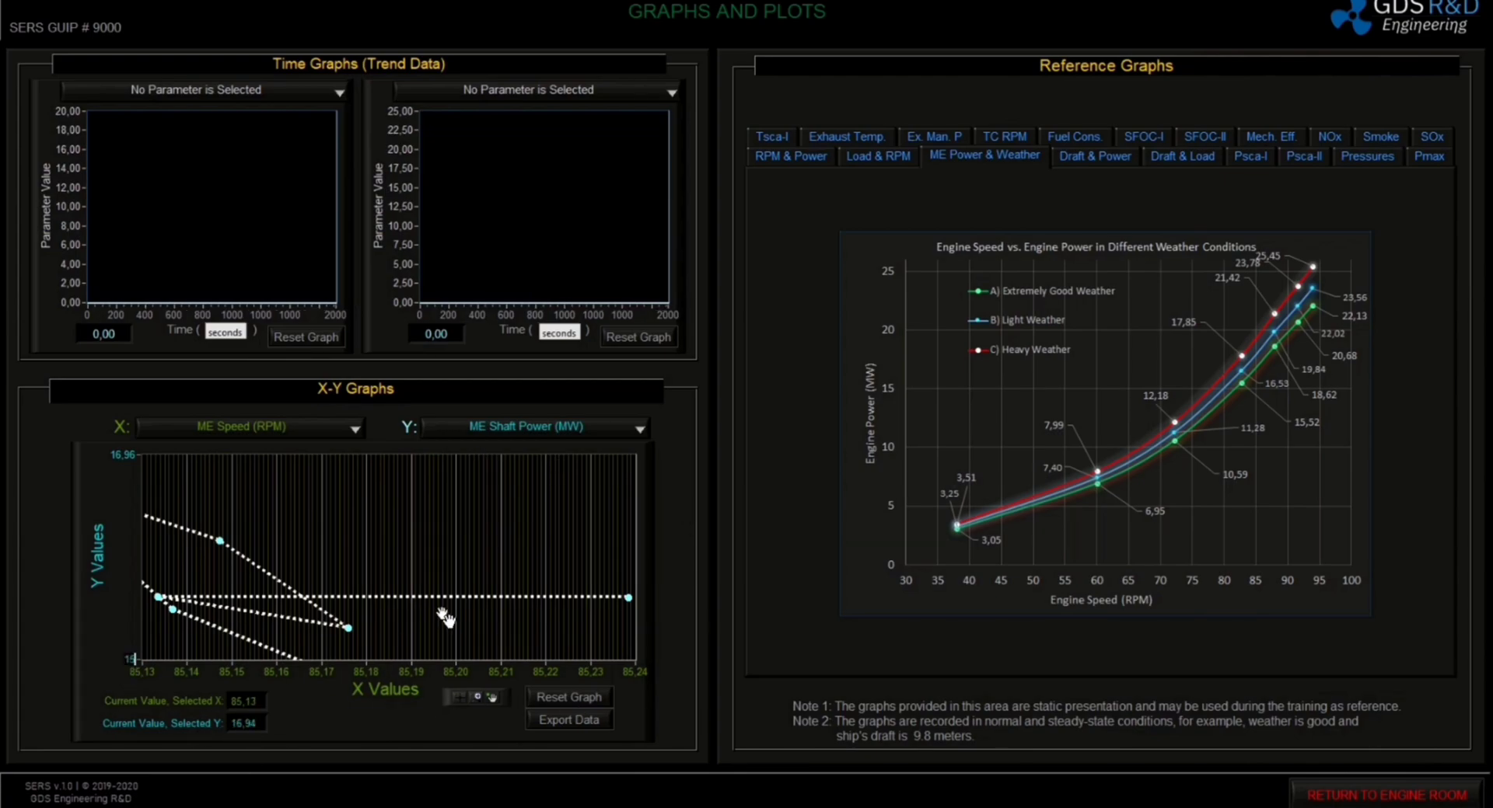
double_click(126, 454)
text(20)
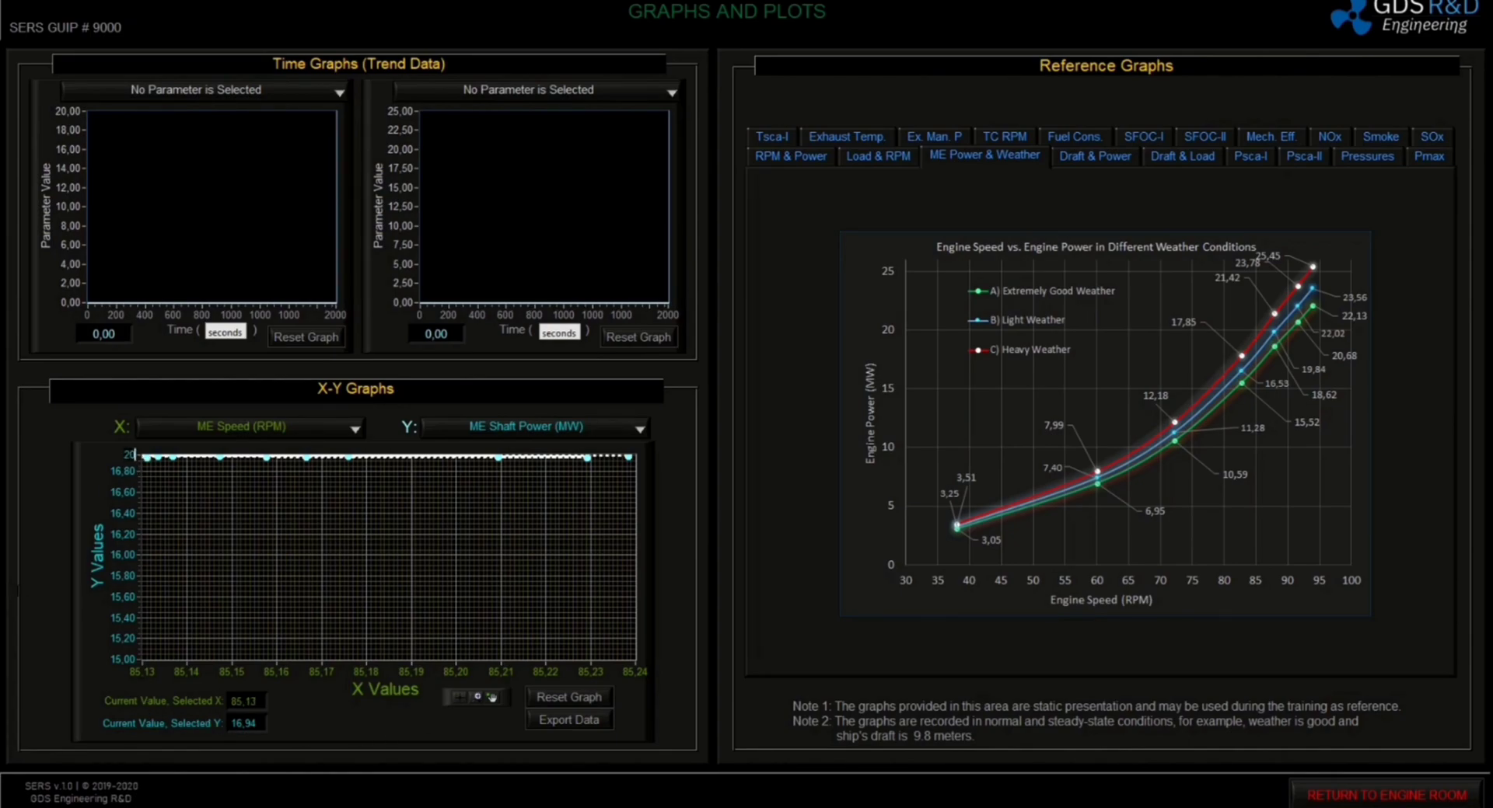
key(Return)
Set the X-Y graph's X axis range to 81–85 and centre the trace
double_click(143, 672)
text(81)
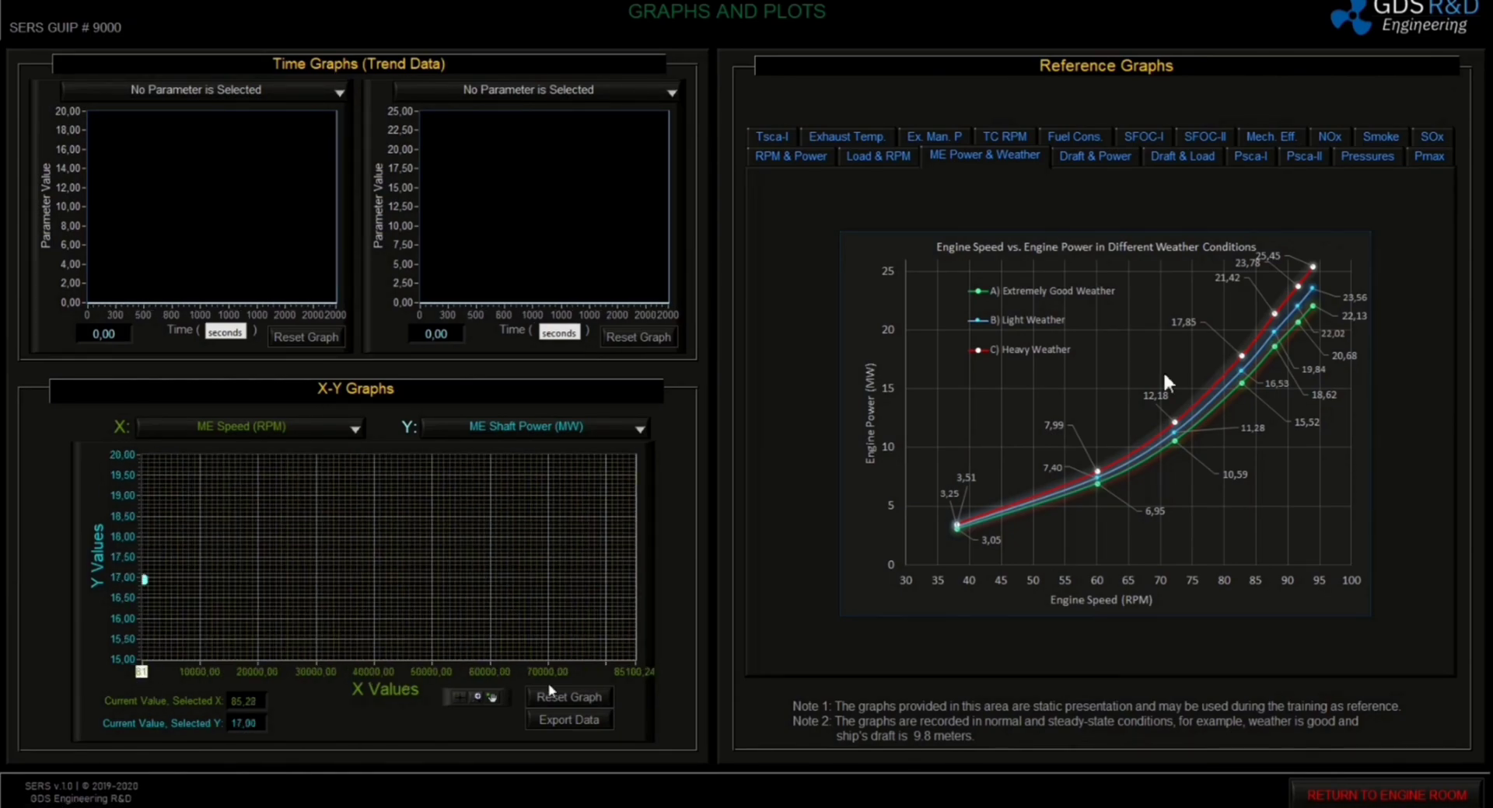
key(Return)
double_click(633, 674)
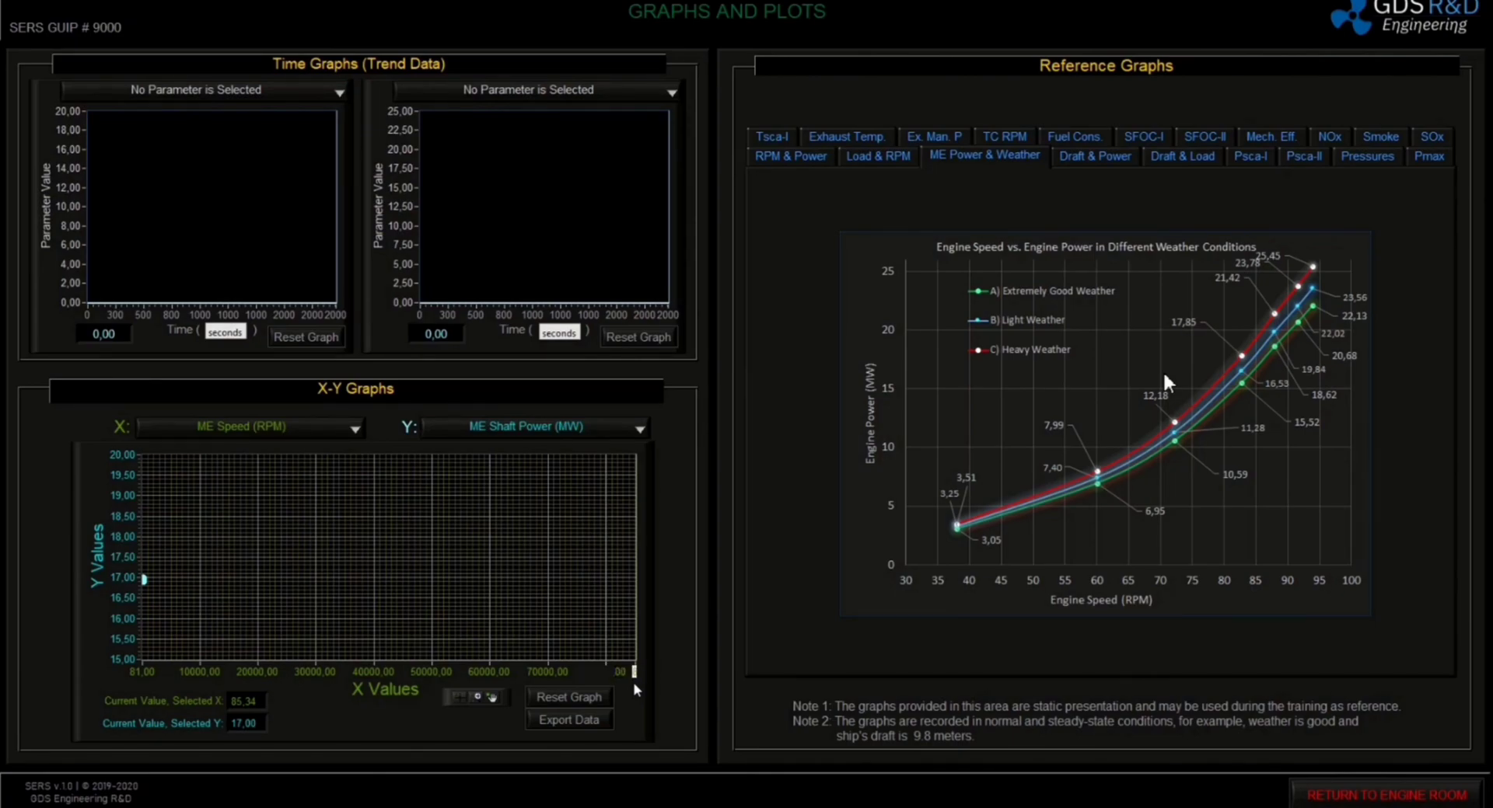
text(85)
key(Return)
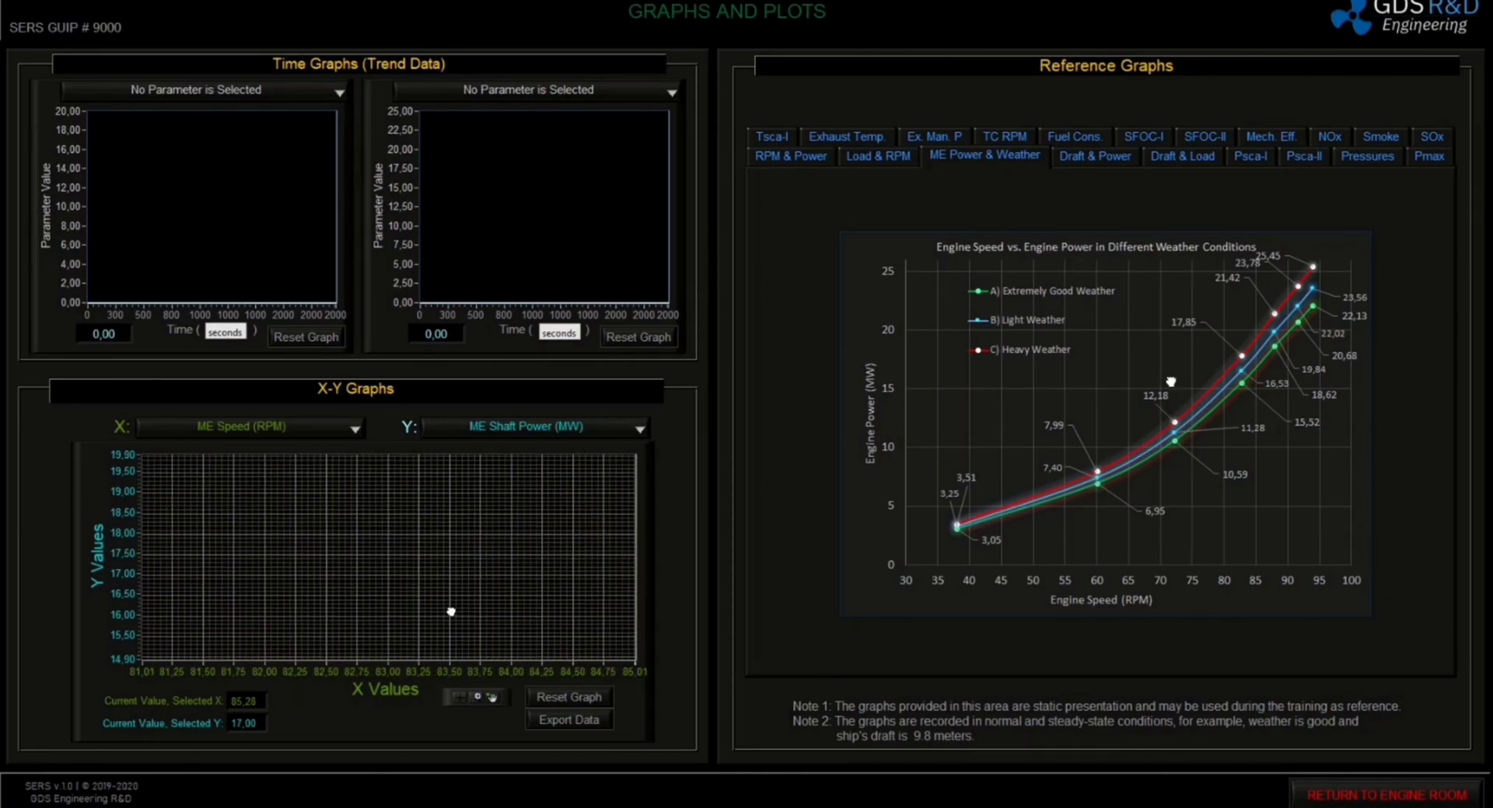
mouse_move(537, 639)
mouse_down()
mouse_move(450, 610)
mouse_move(519, 585)
mouse_up()
Trend ME Speed (RPM) on the first time graph and ME Shaft Power (MW) on the second
click(202, 90)
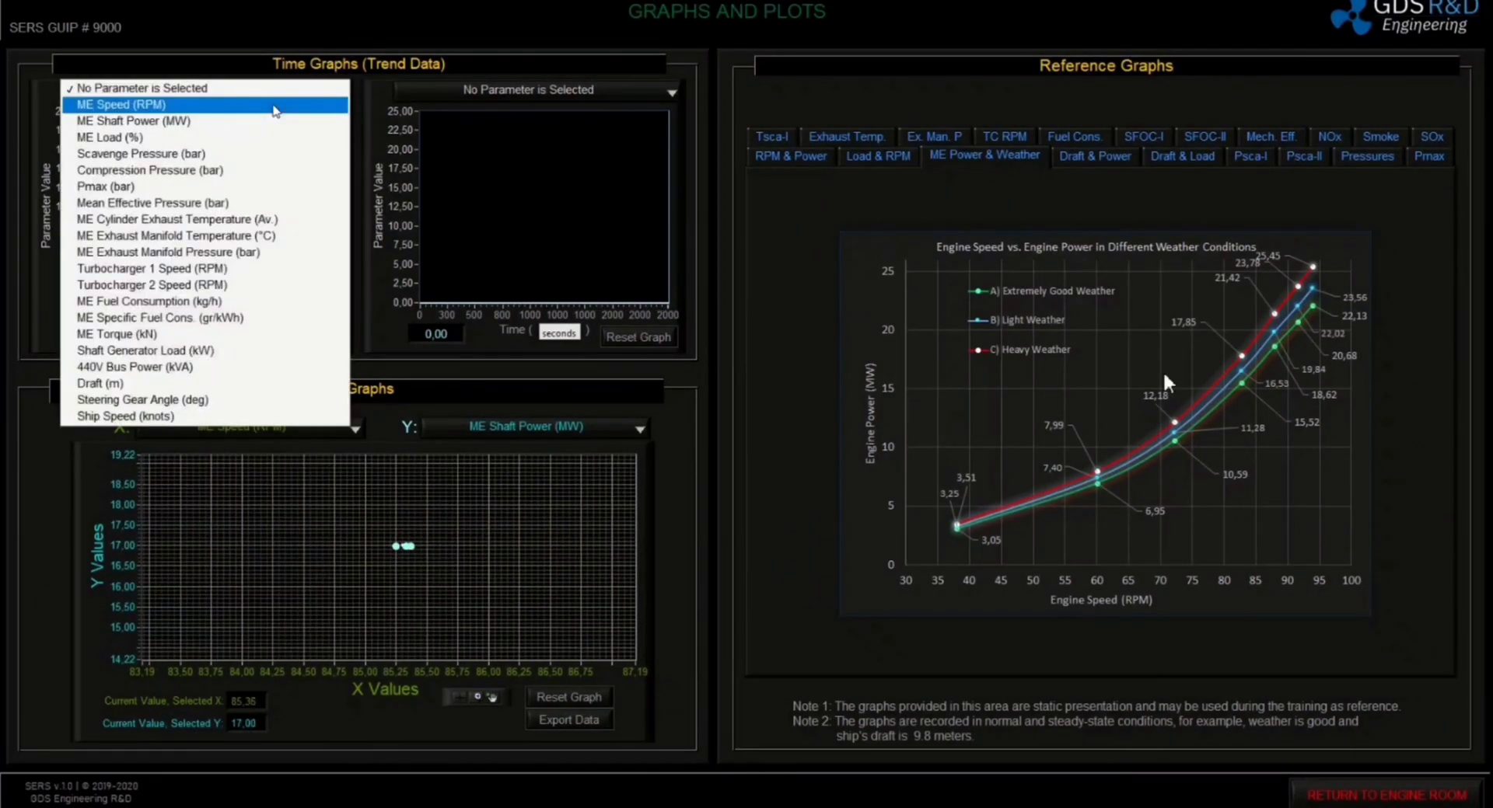
click(199, 110)
click(529, 89)
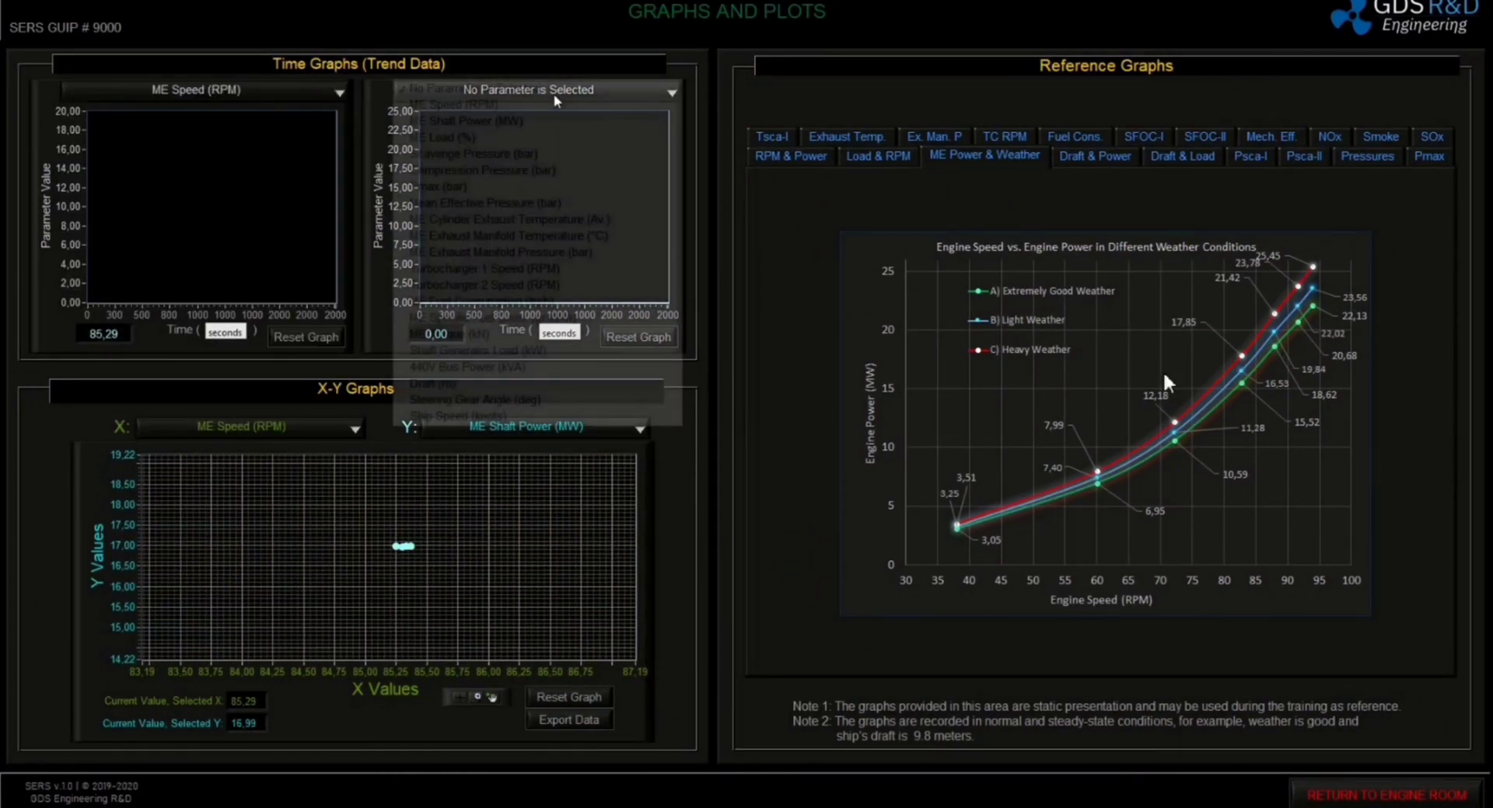
click(466, 128)
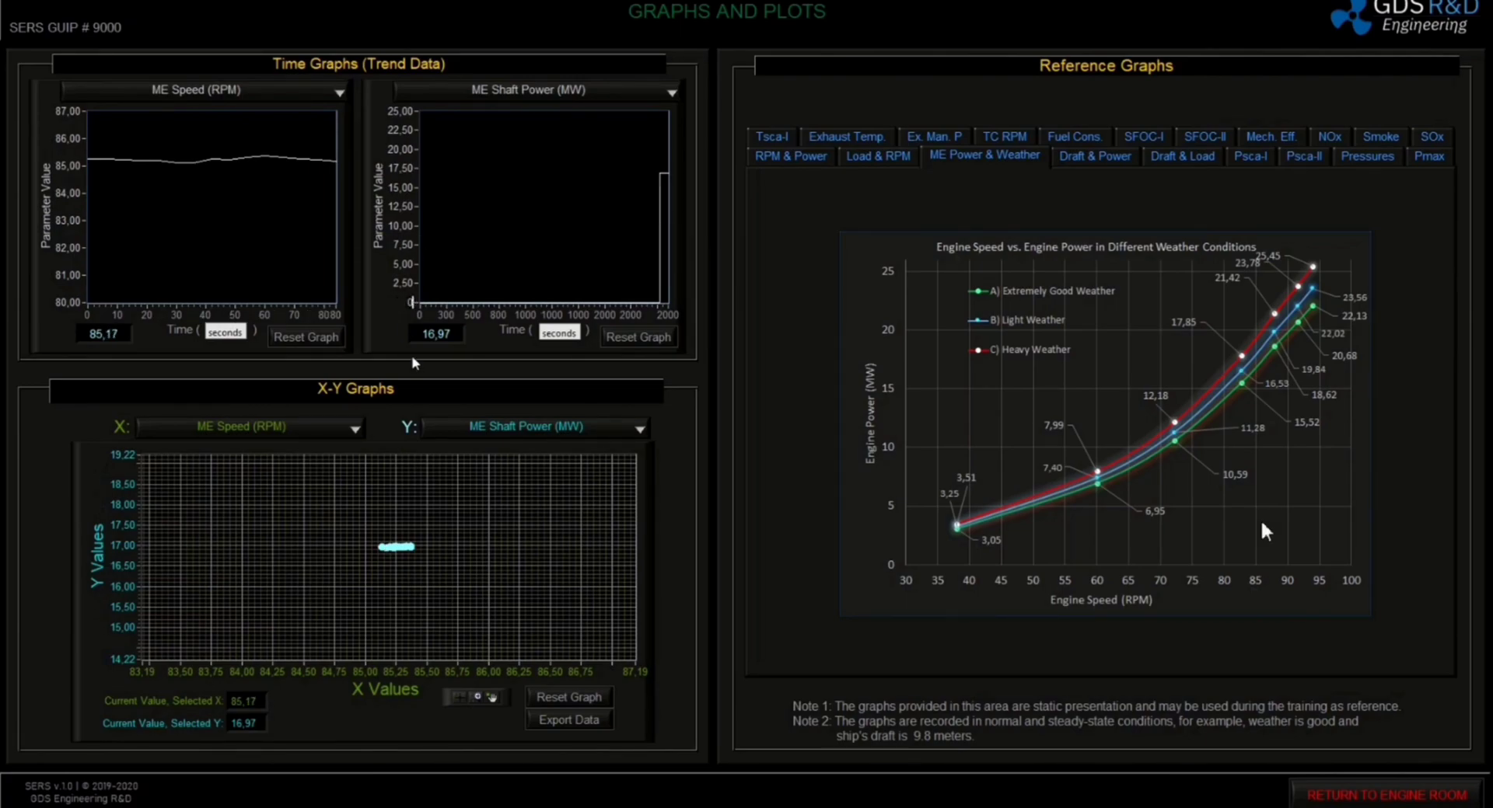
Set the power trend's upper axis limit to 23, reset the graphs, and return to the overview
double_click(401, 112)
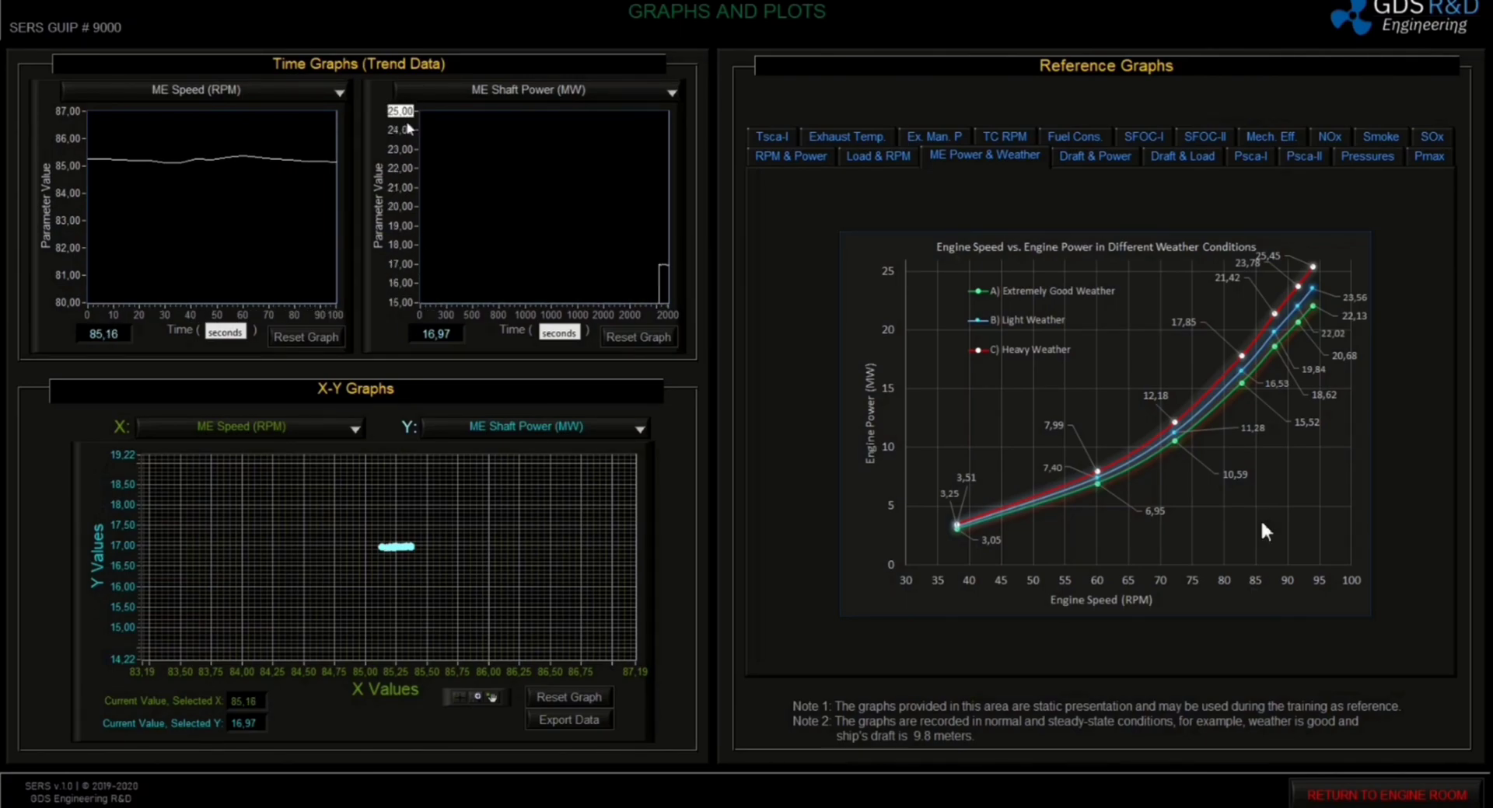
text(24)
key(Return)
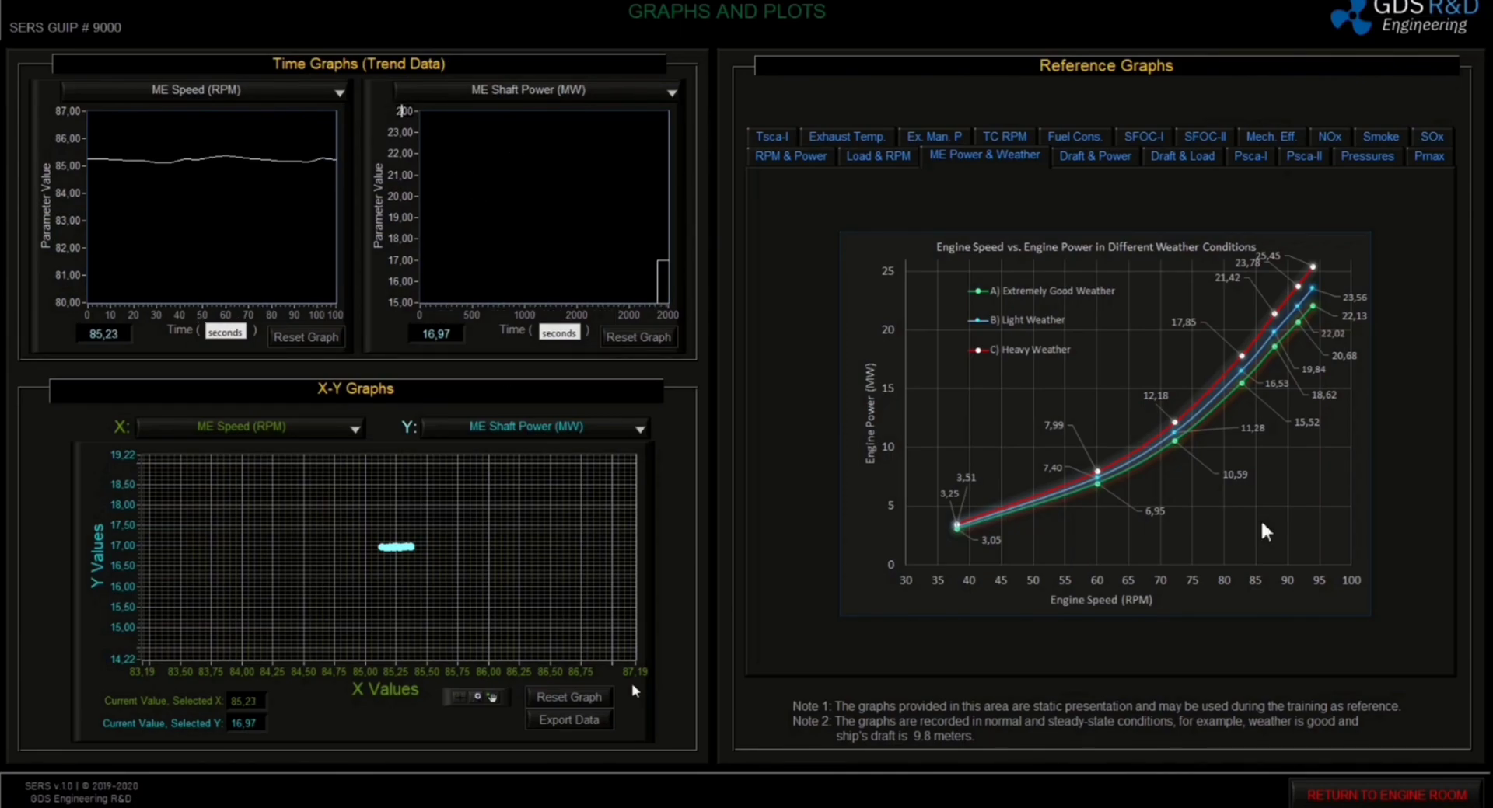
key(Return)
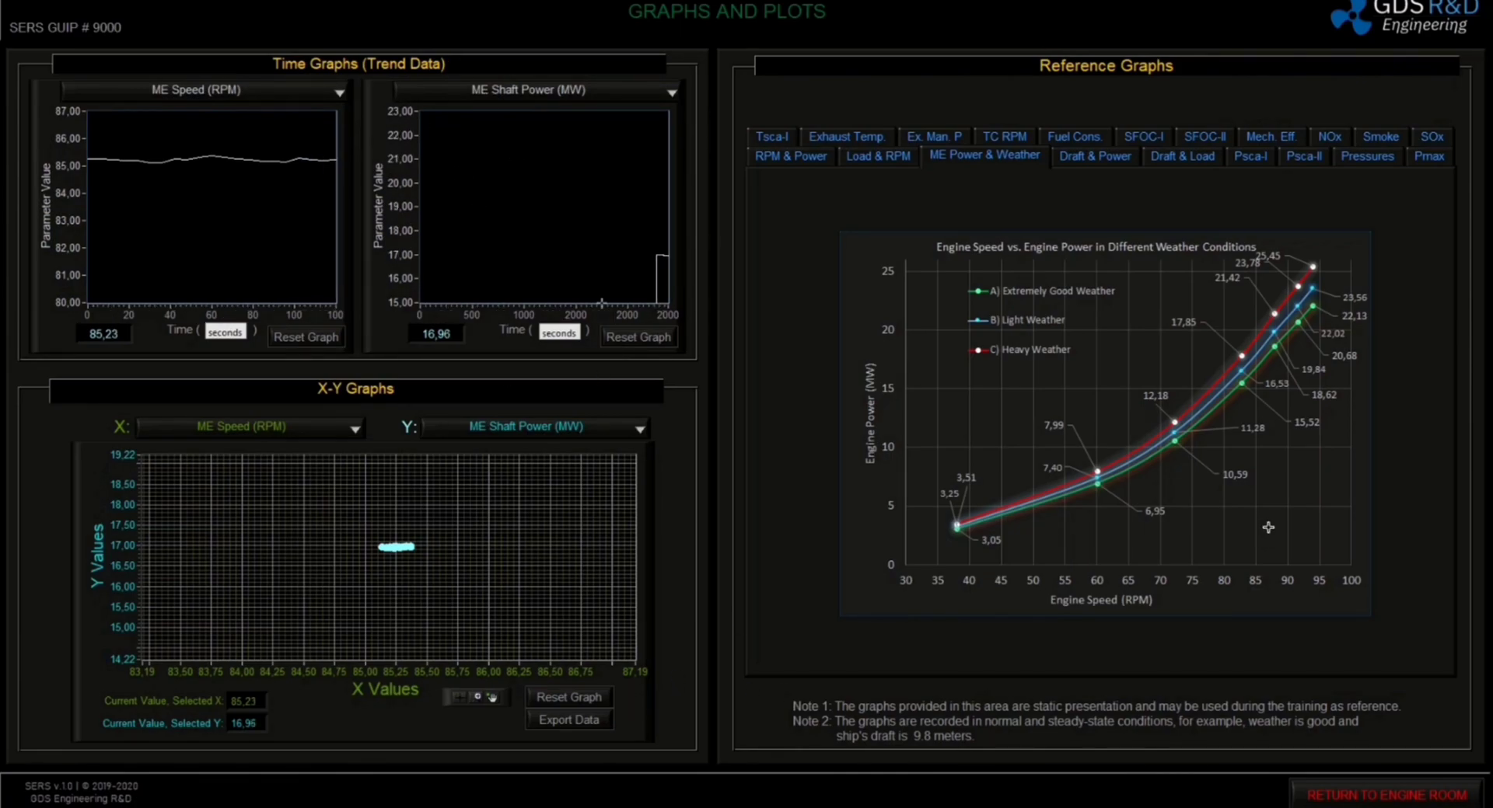
click(636, 337)
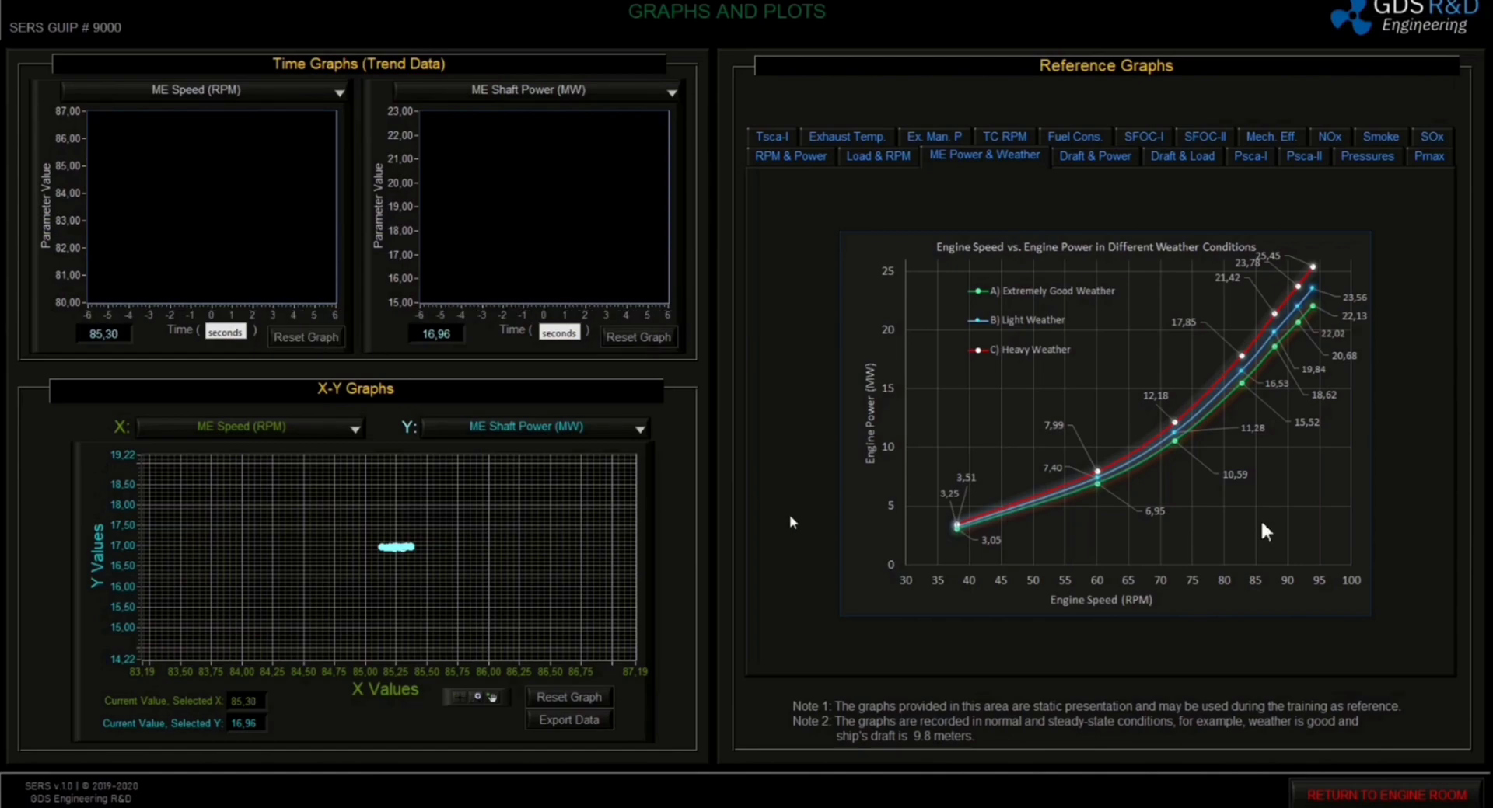
click(1374, 789)
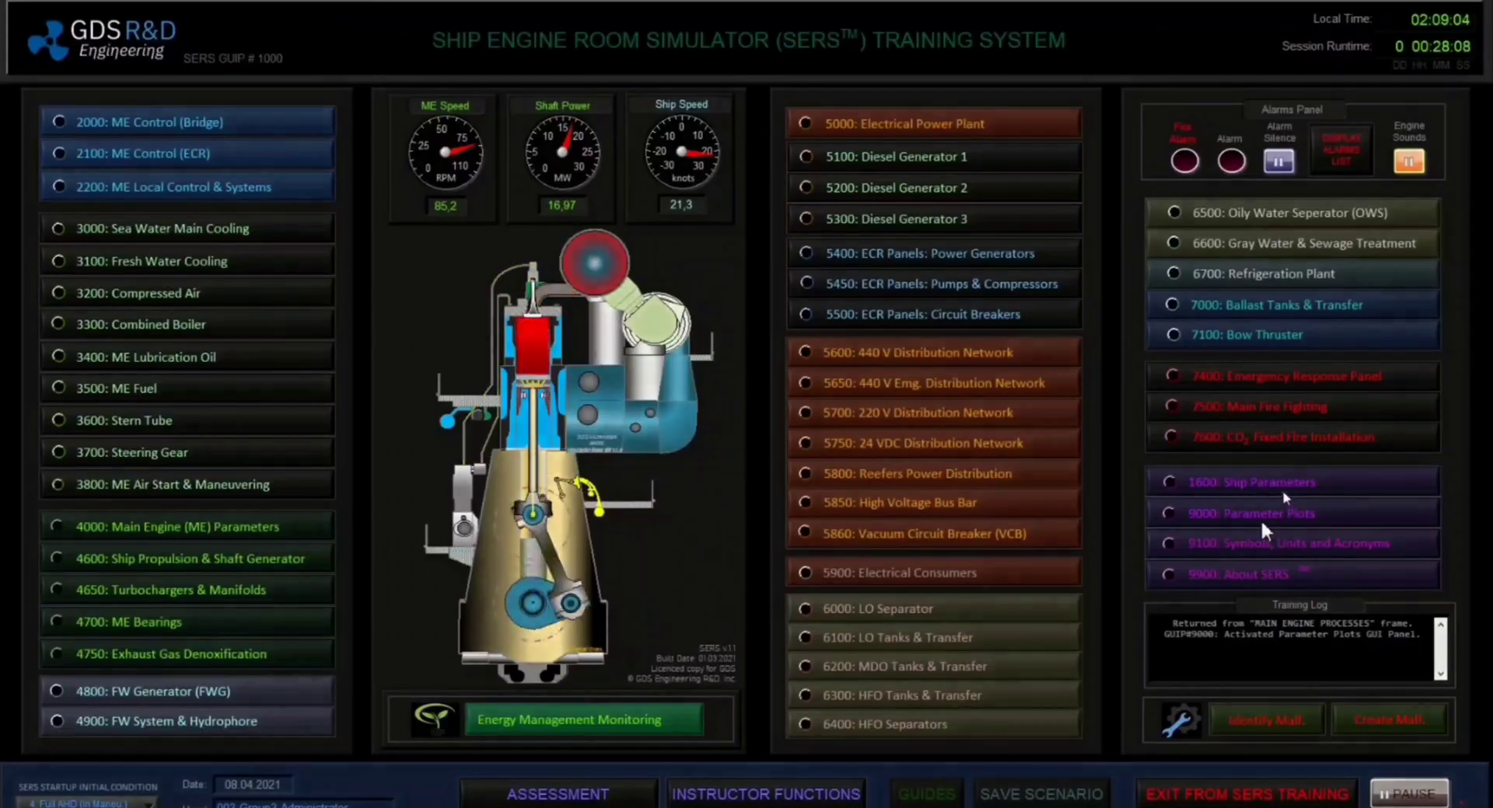
Choose B) Average Weather in Ship Parameters, then view the Ship Propulsion & Shaft Generator page
click(1262, 523)
click(730, 148)
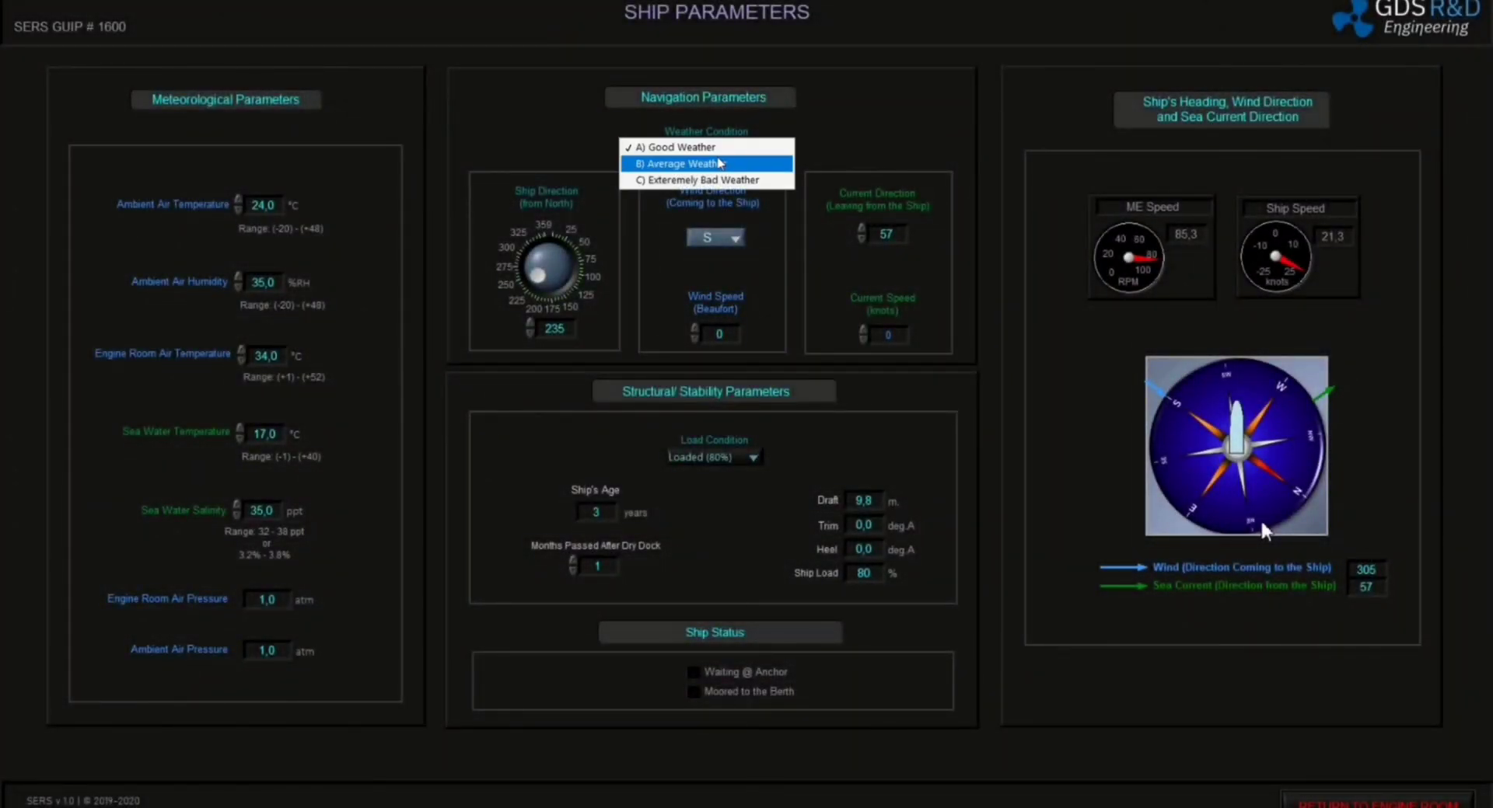
click(713, 164)
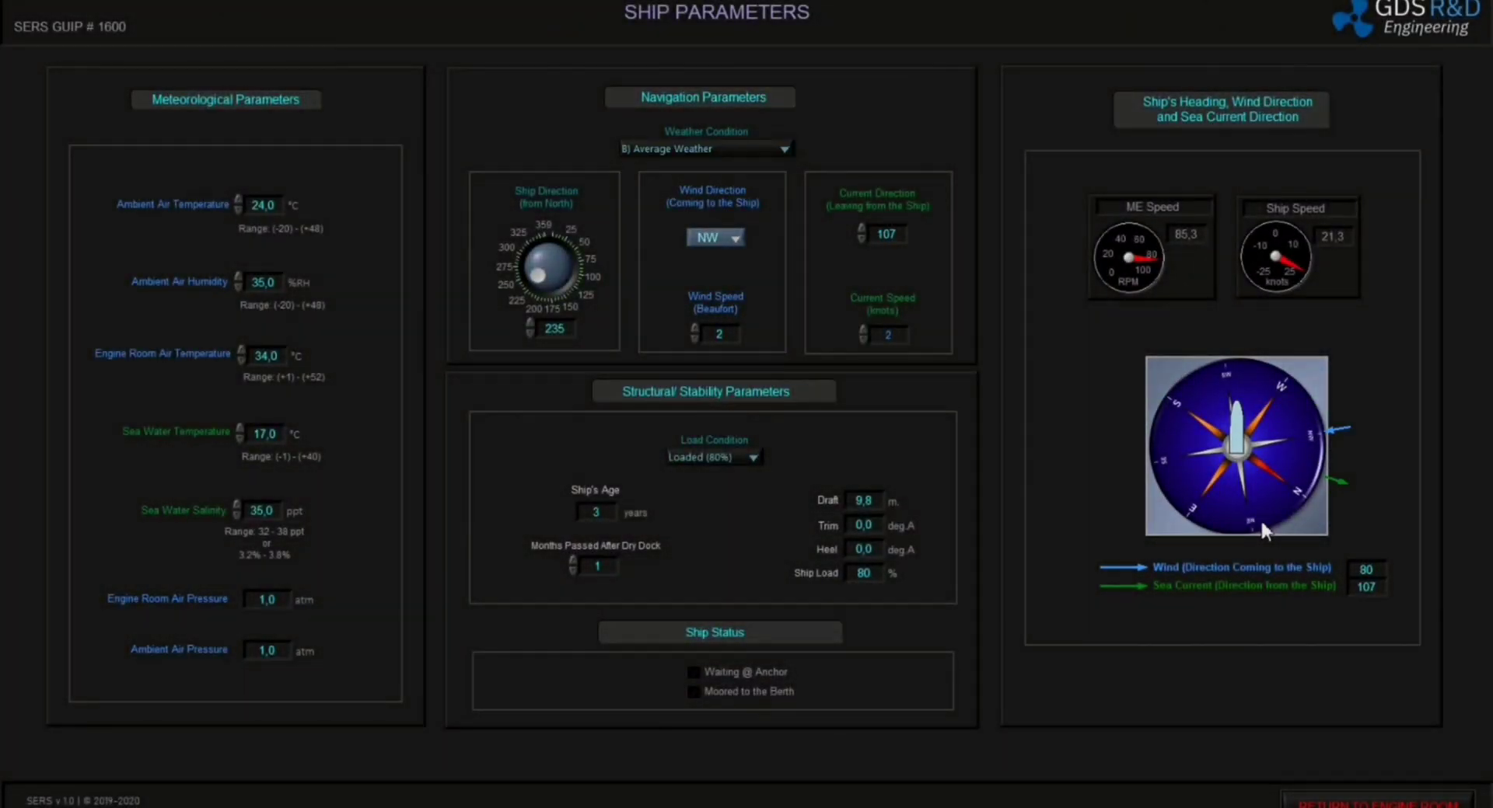
click(1261, 520)
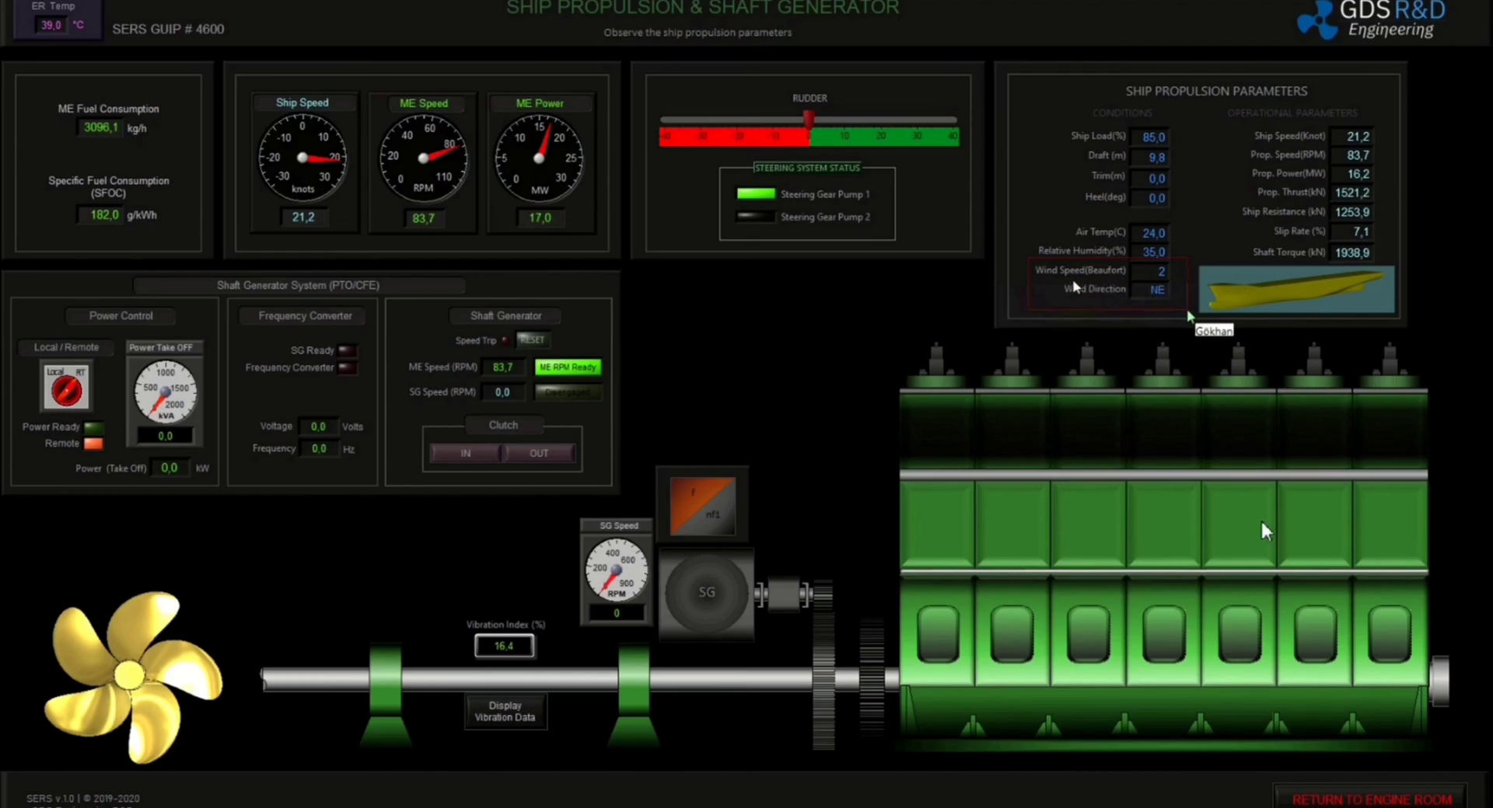
Return to the engine-room menu, check the Main Engine Parameters page, then open Parameter Plots
key(Escape)
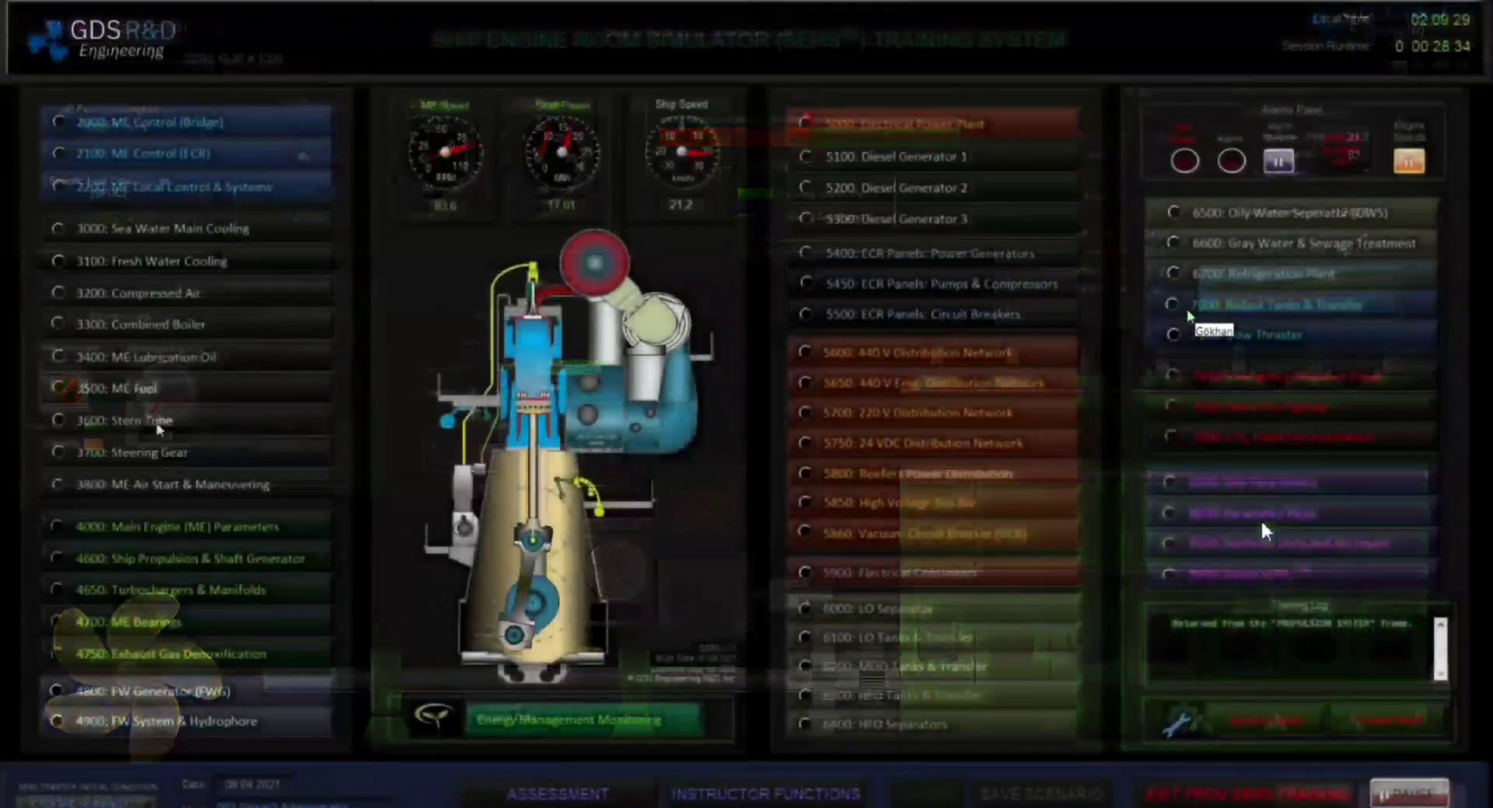
click(185, 526)
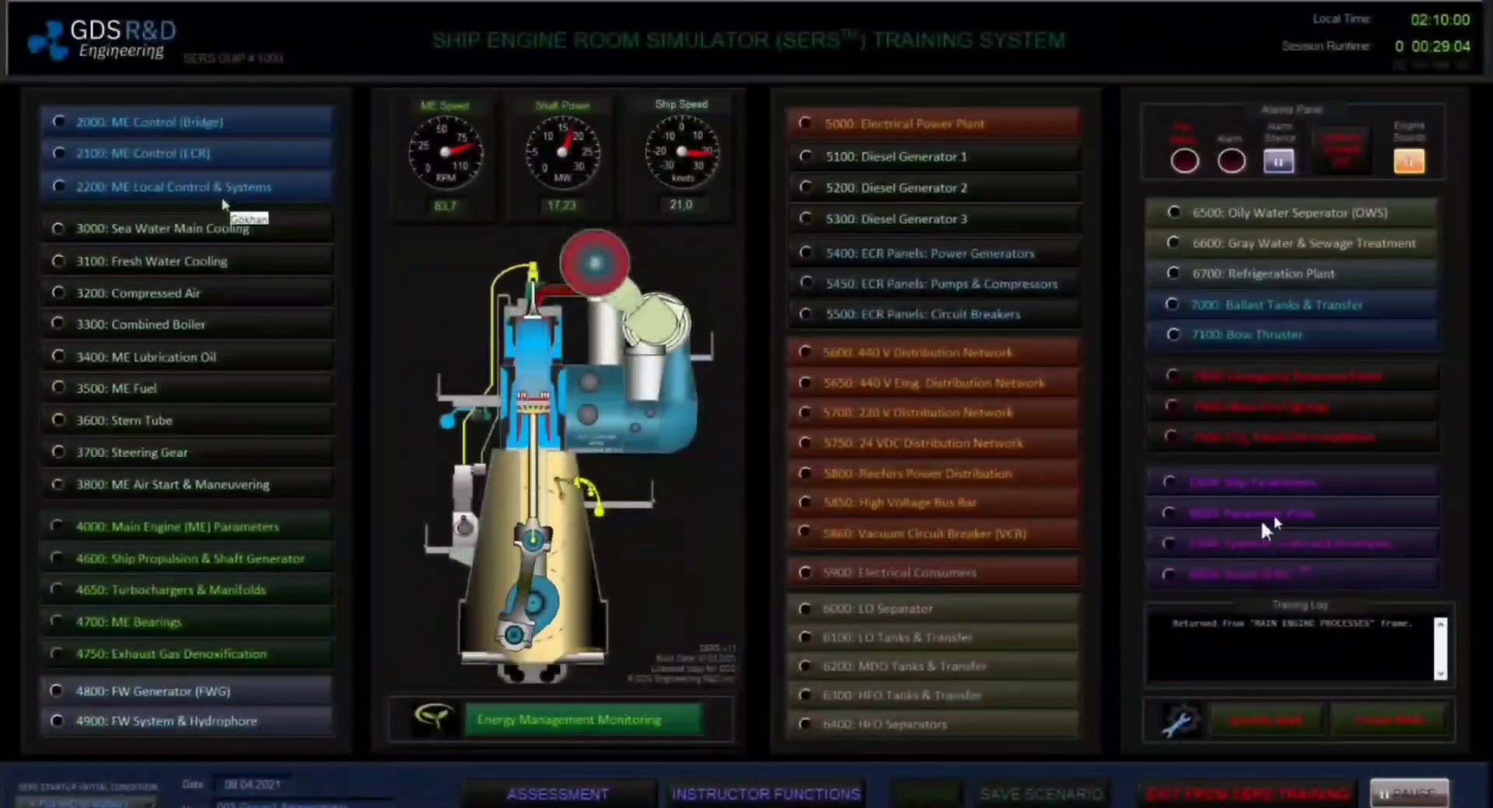
click(1261, 521)
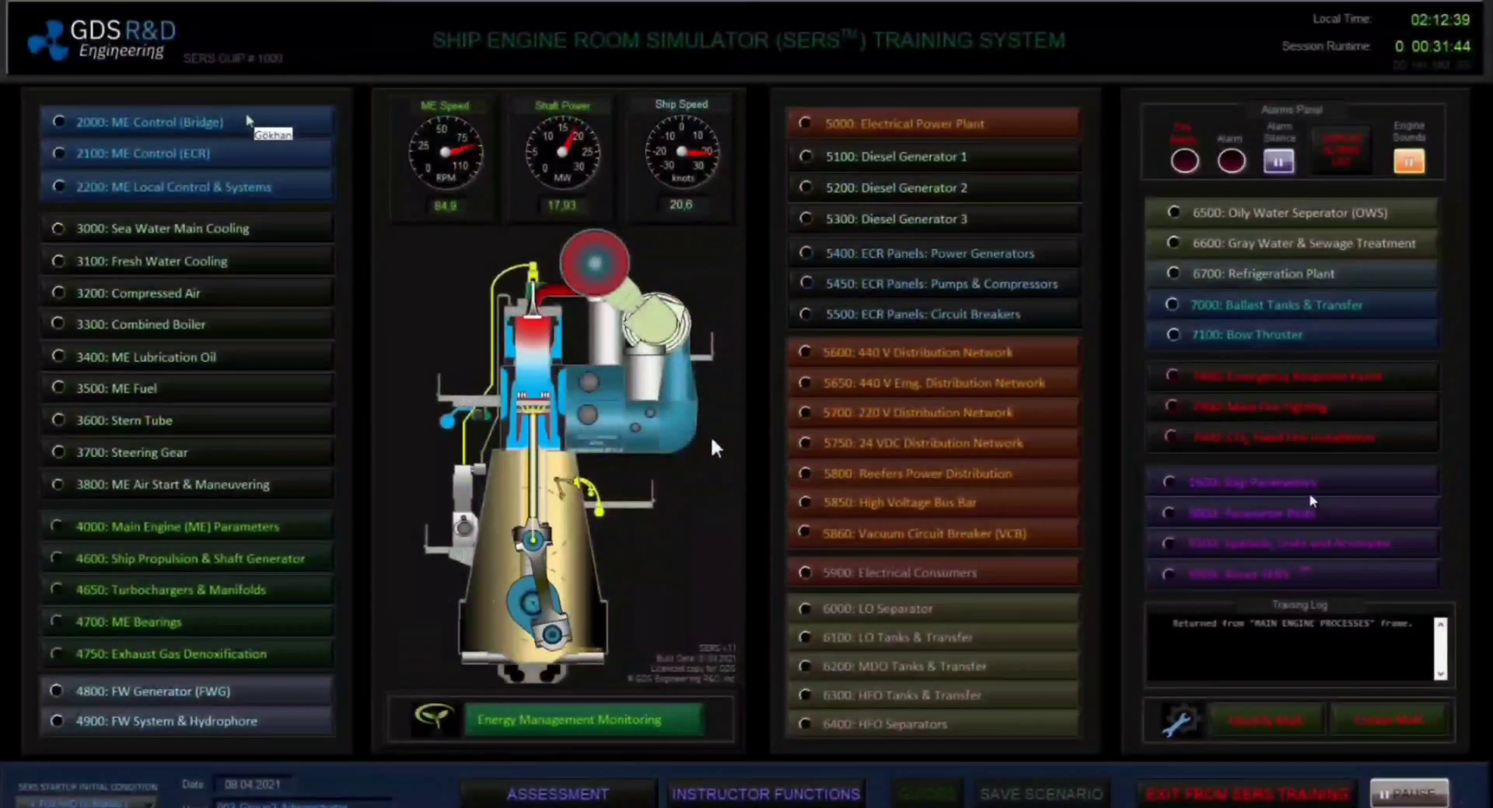
click(1310, 509)
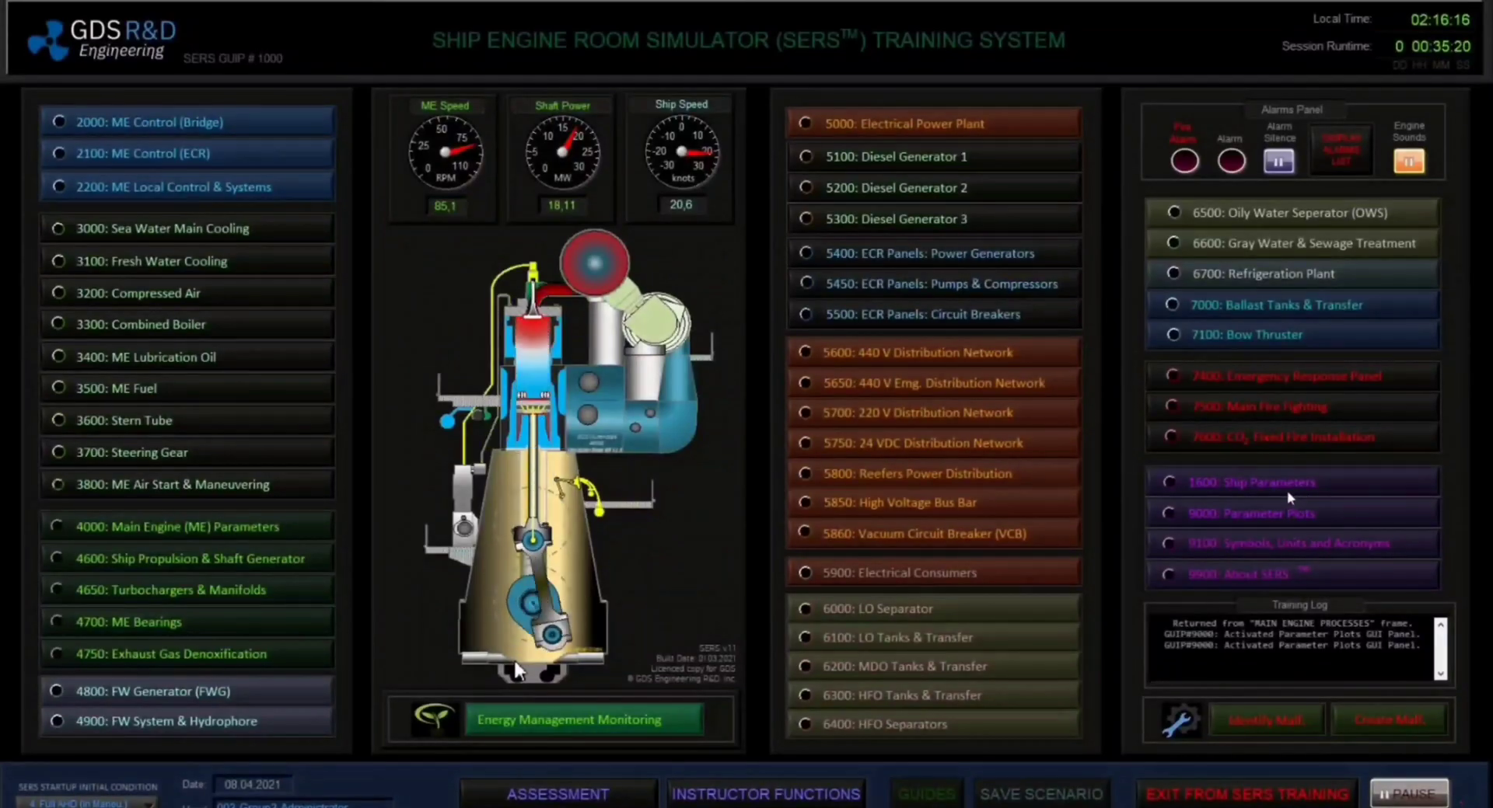
Choose C) Extremely Bad Weather in the Ship Parameters weather condition dropdown
click(1287, 493)
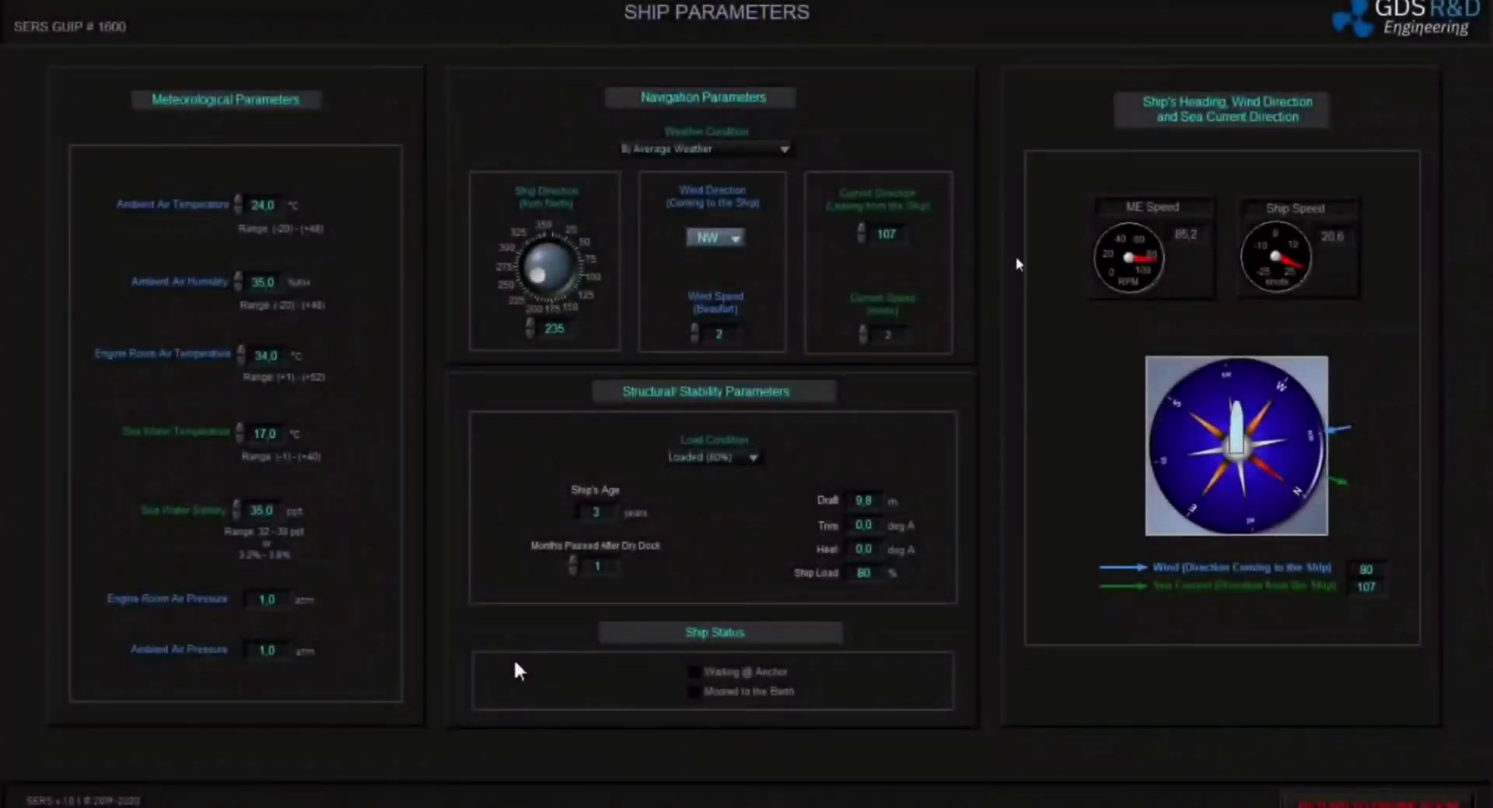
click(743, 148)
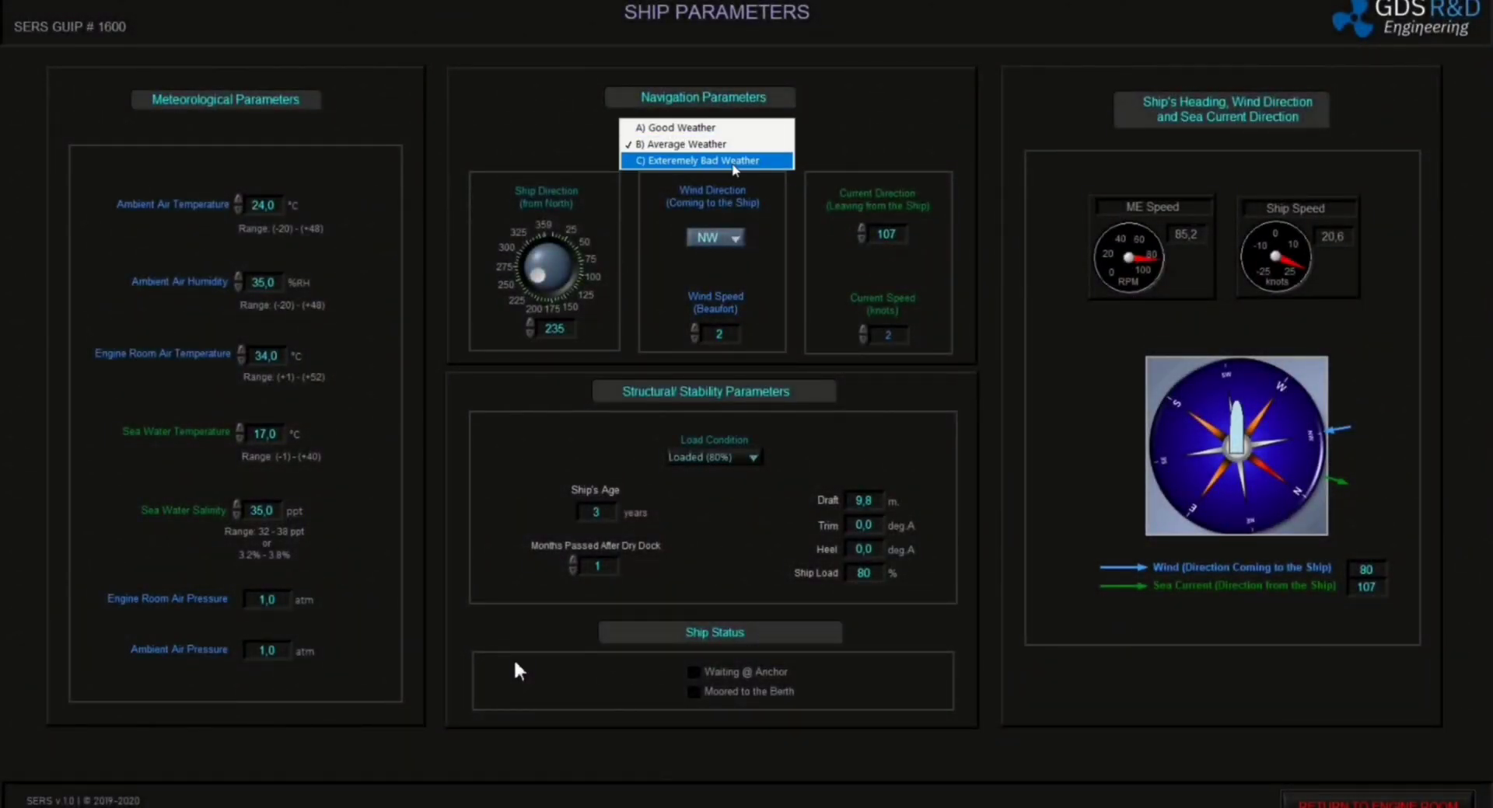
click(733, 162)
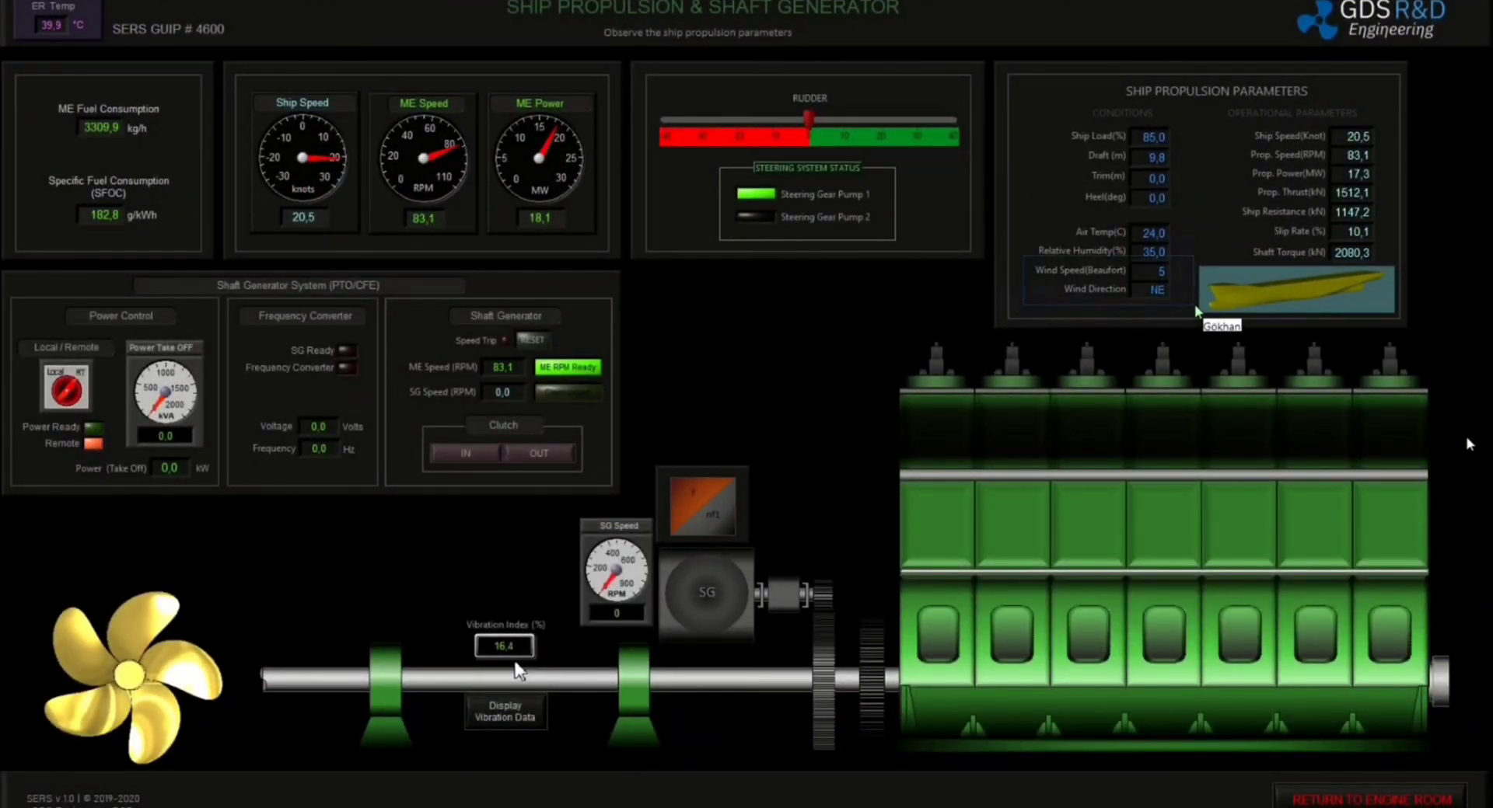
Highlight the wind speed and direction readings
drag(1023, 255, 1202, 315)
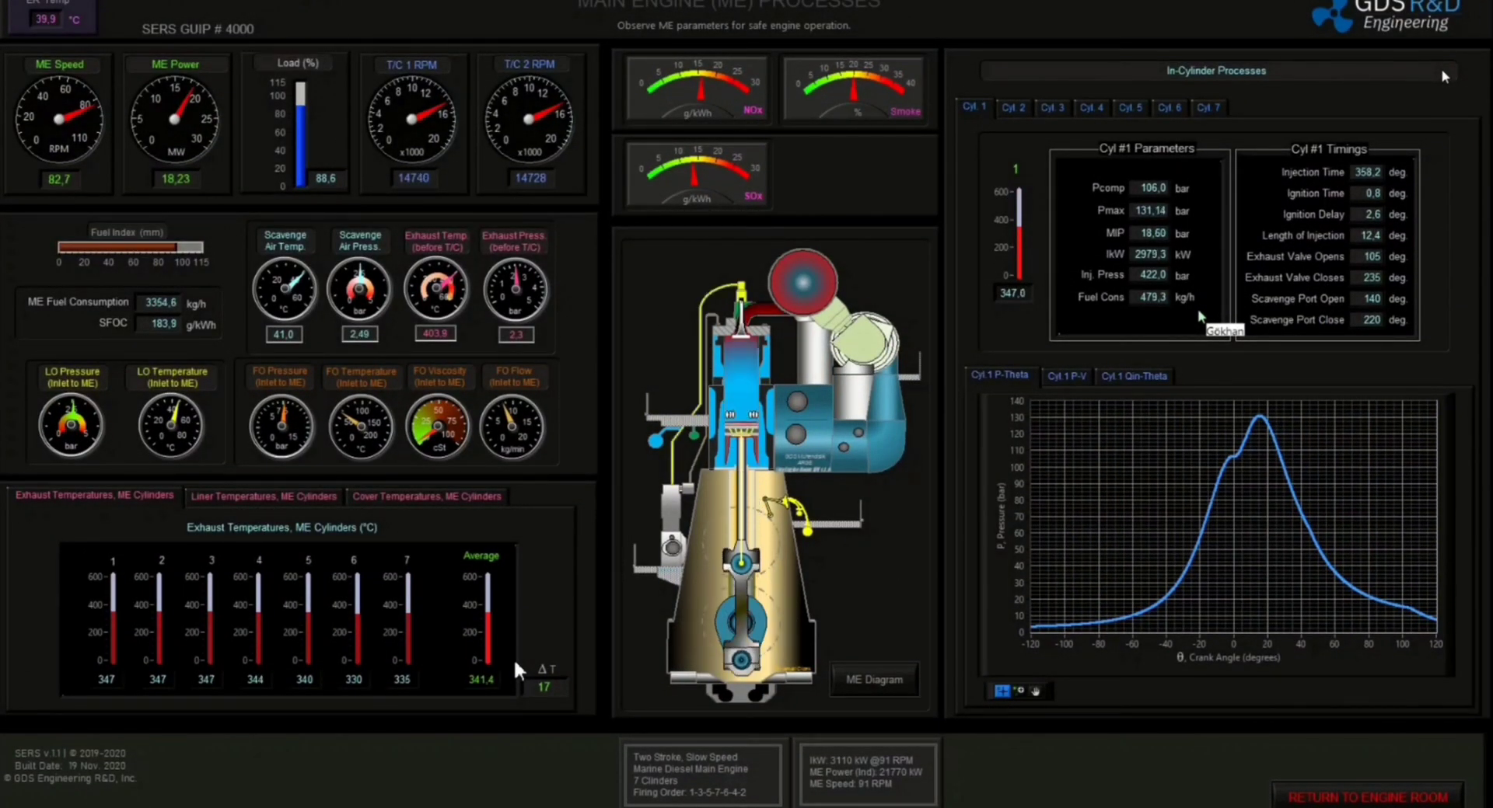
Highlight the ME speed, engine load and fuel consumption/SFOC readouts, then return to the engine-room menu
mouse_move(15, 161)
mouse_down()
mouse_move(86, 203)
mouse_move(214, 213)
mouse_up()
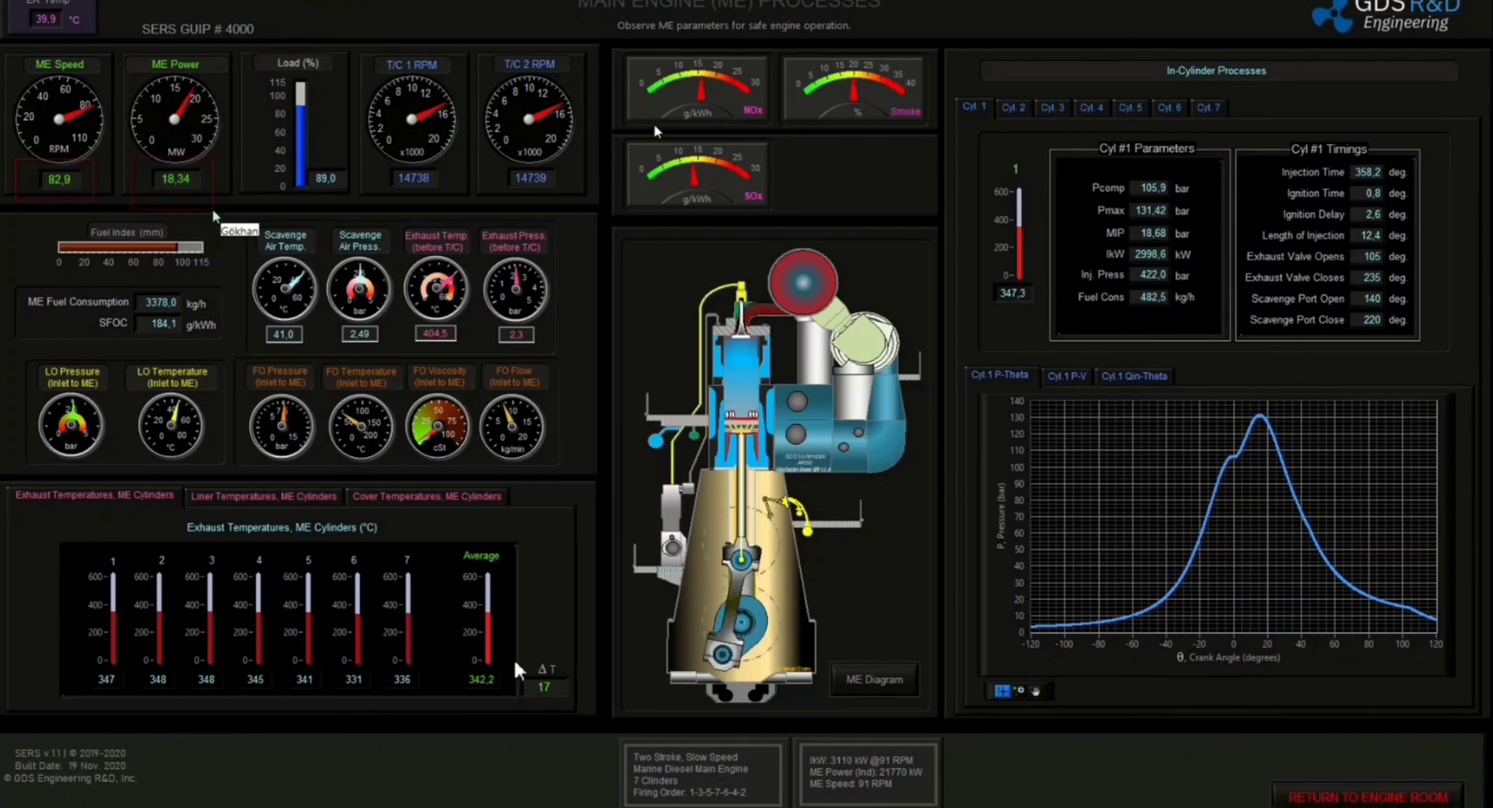
mouse_move(268, 159)
mouse_down()
mouse_move(358, 201)
mouse_move(383, 70)
mouse_up()
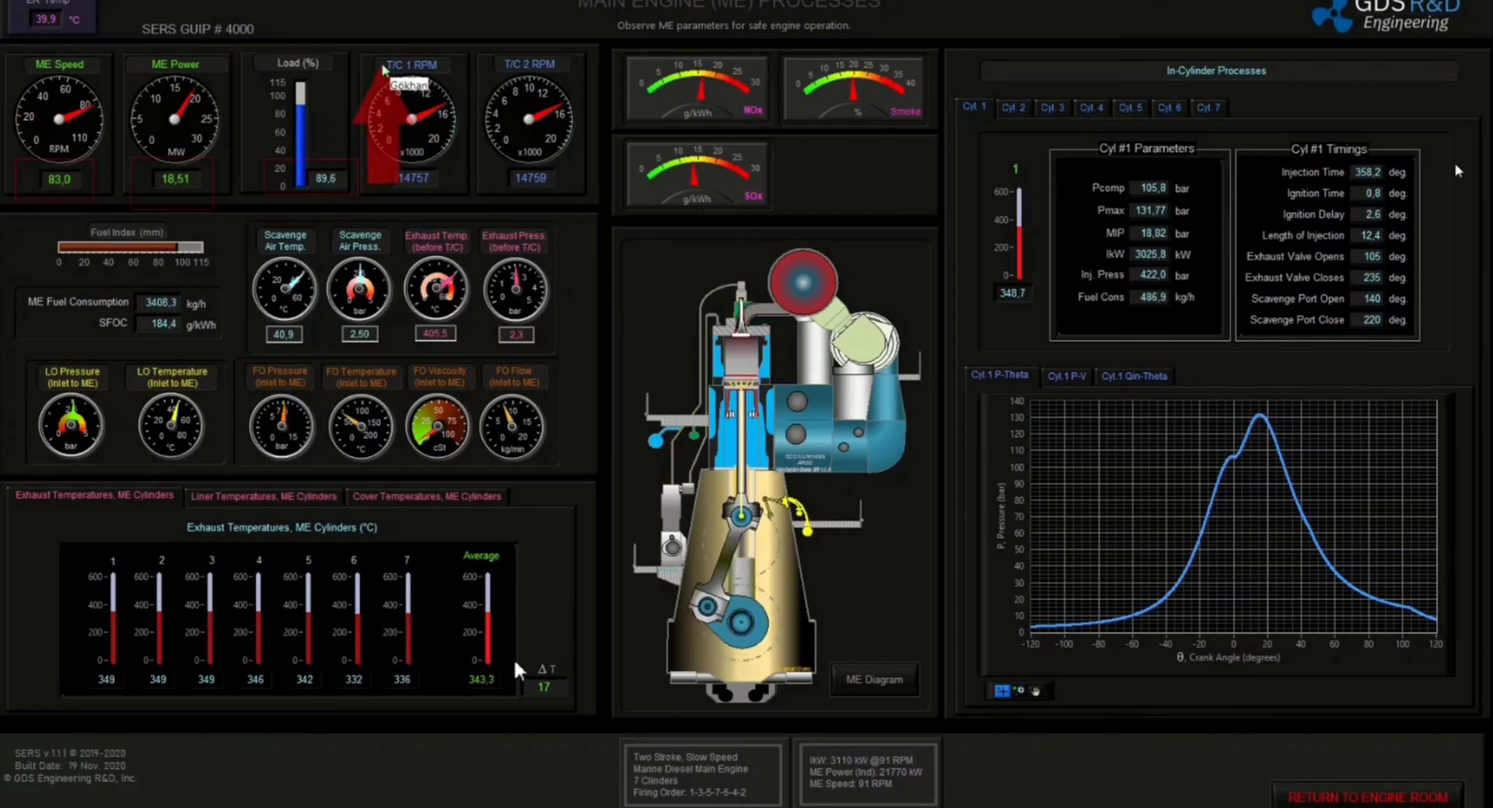
mouse_move(18, 280)
mouse_down()
mouse_move(31, 307)
mouse_move(229, 340)
mouse_up()
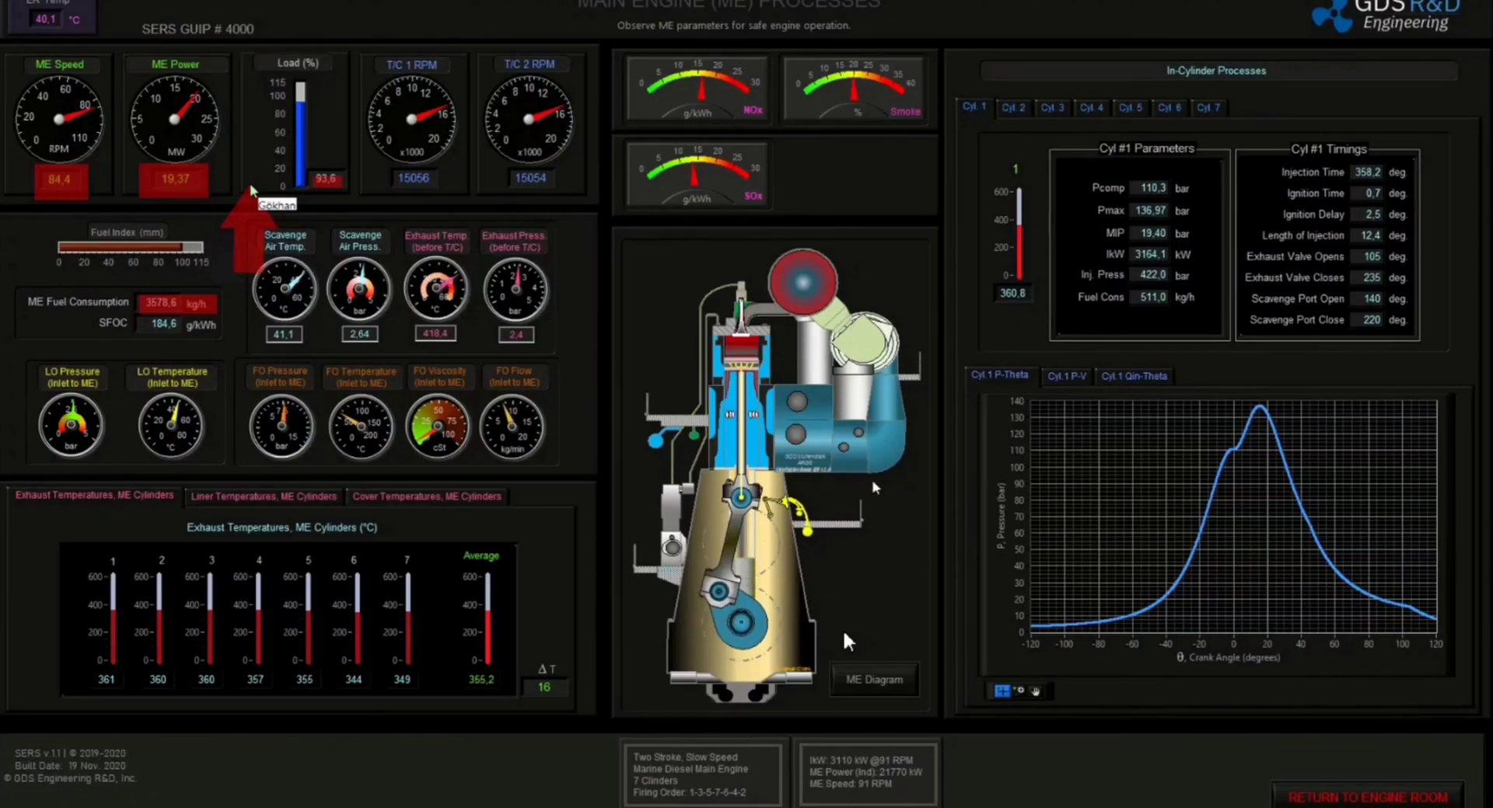
click(1368, 797)
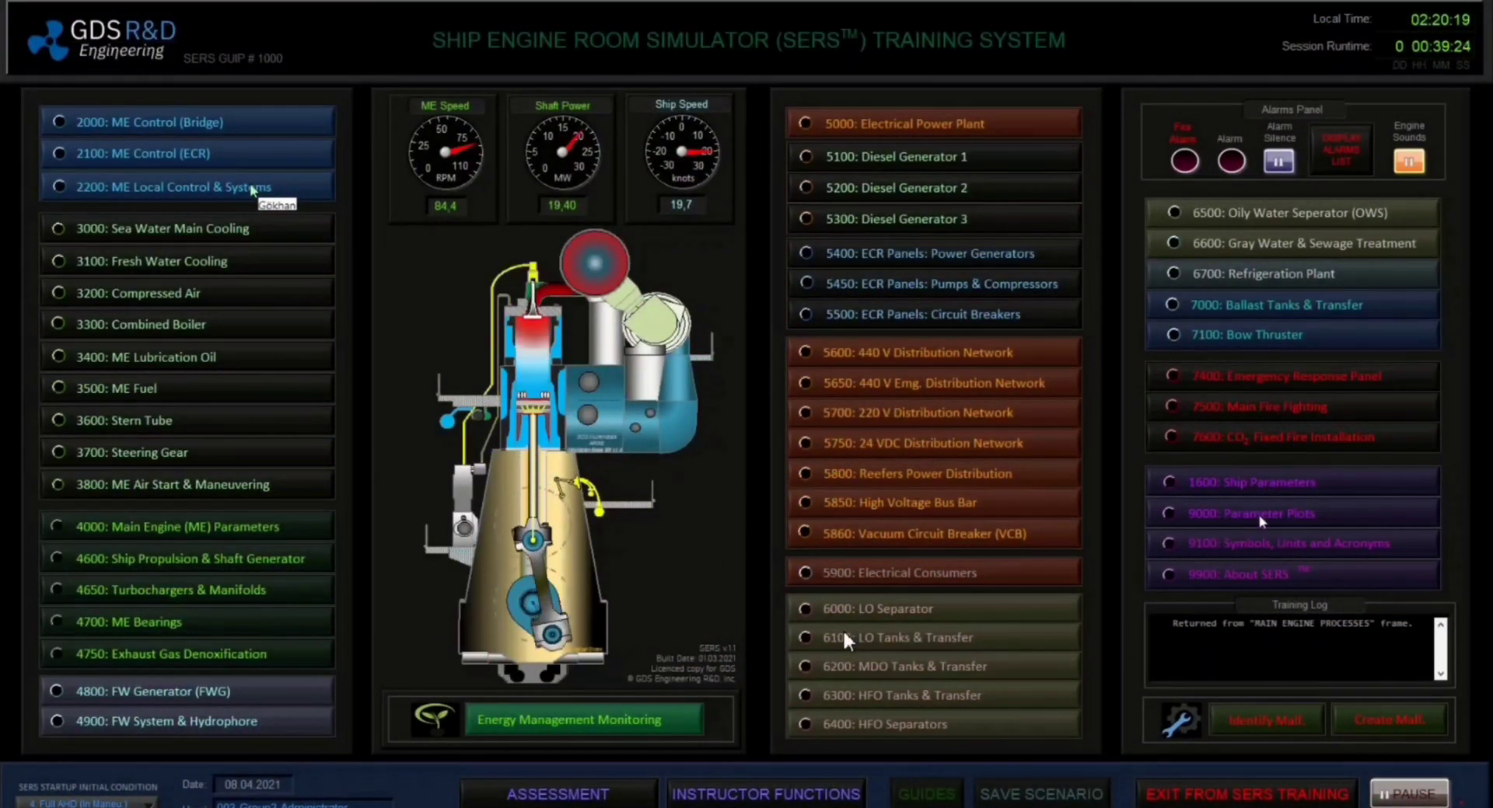
Open 9000: Parameter Plots to view the ME speed and shaft power trend and X-Y graphs
click(1251, 515)
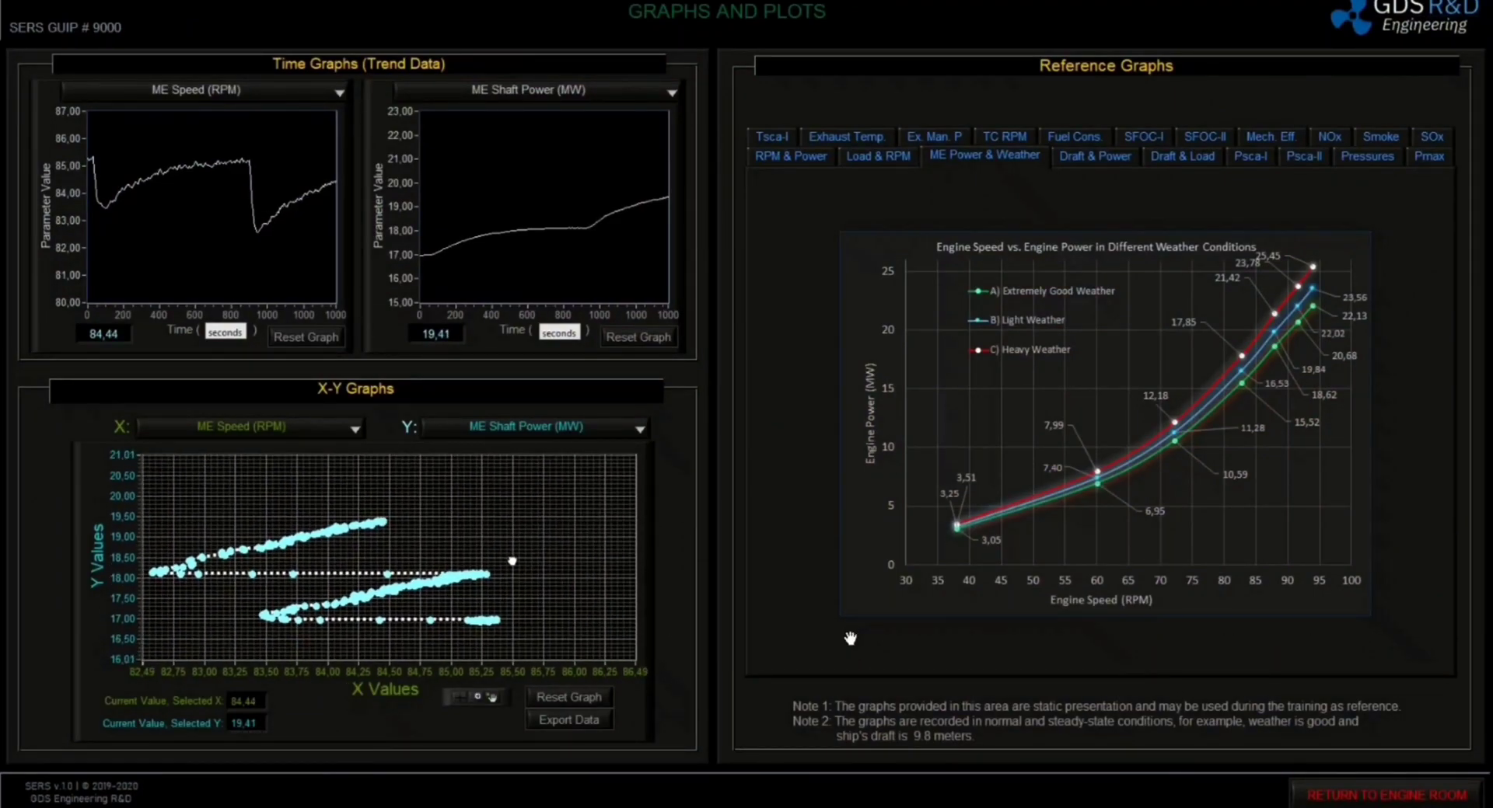